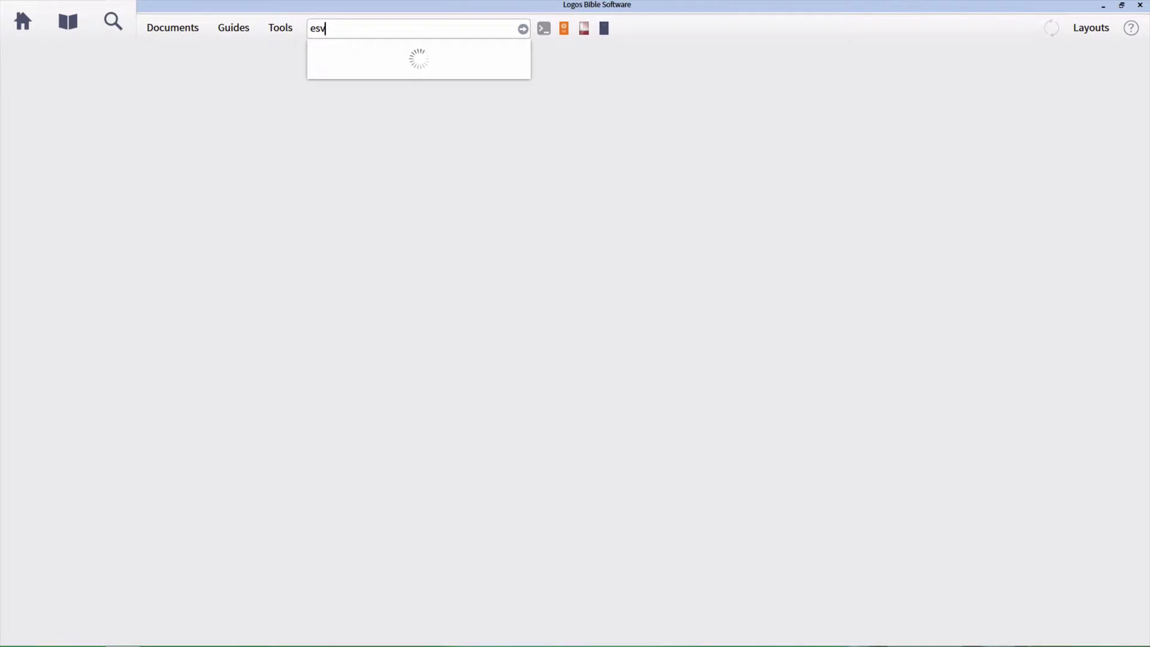
Step: Open the English Standard Version with the esv command and expand it to fill the workspace
key(Return)
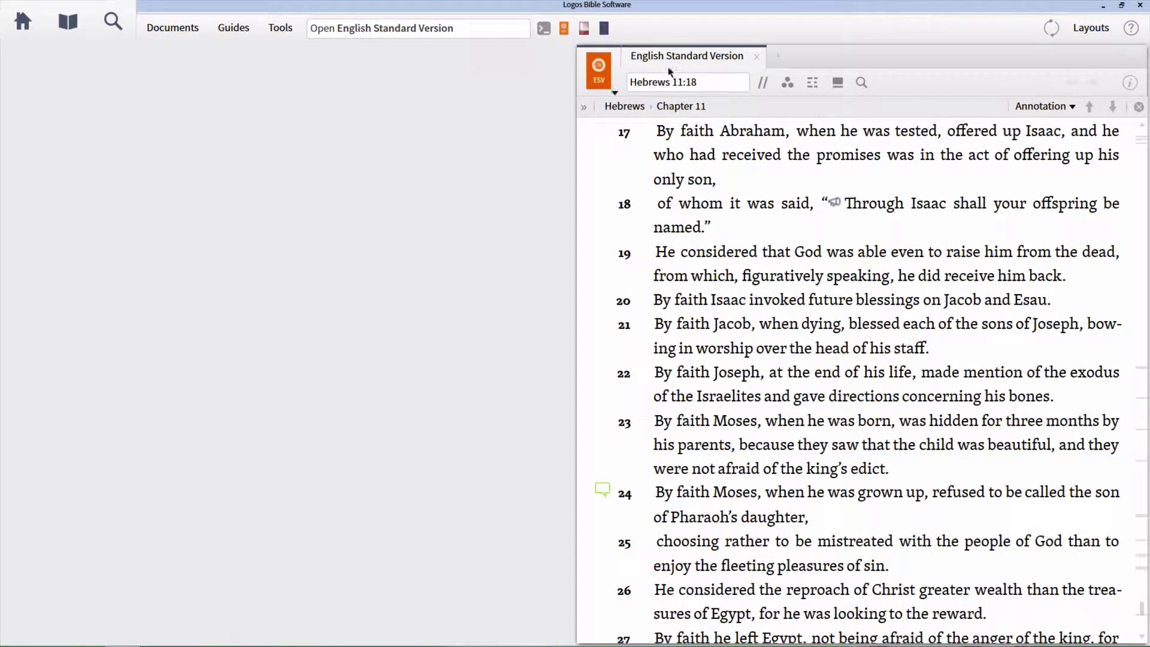
drag(698, 58, 388, 117)
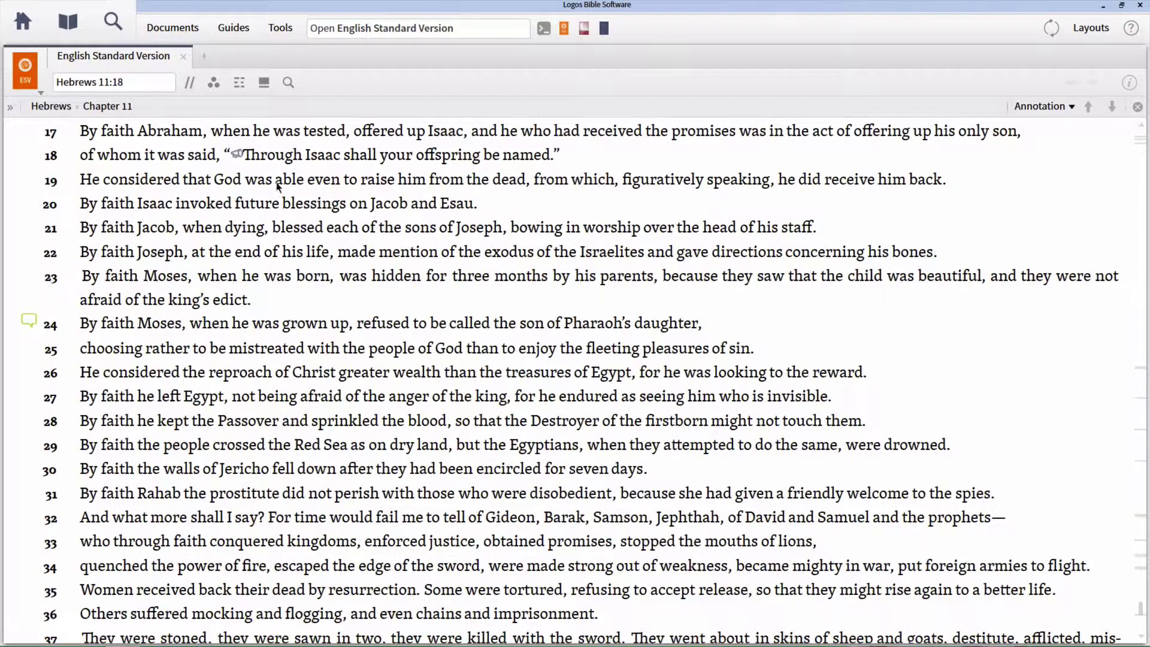
Step: Navigate the ESV to John 3:16 by entering 'jn 3 16' as the reference
click(124, 83)
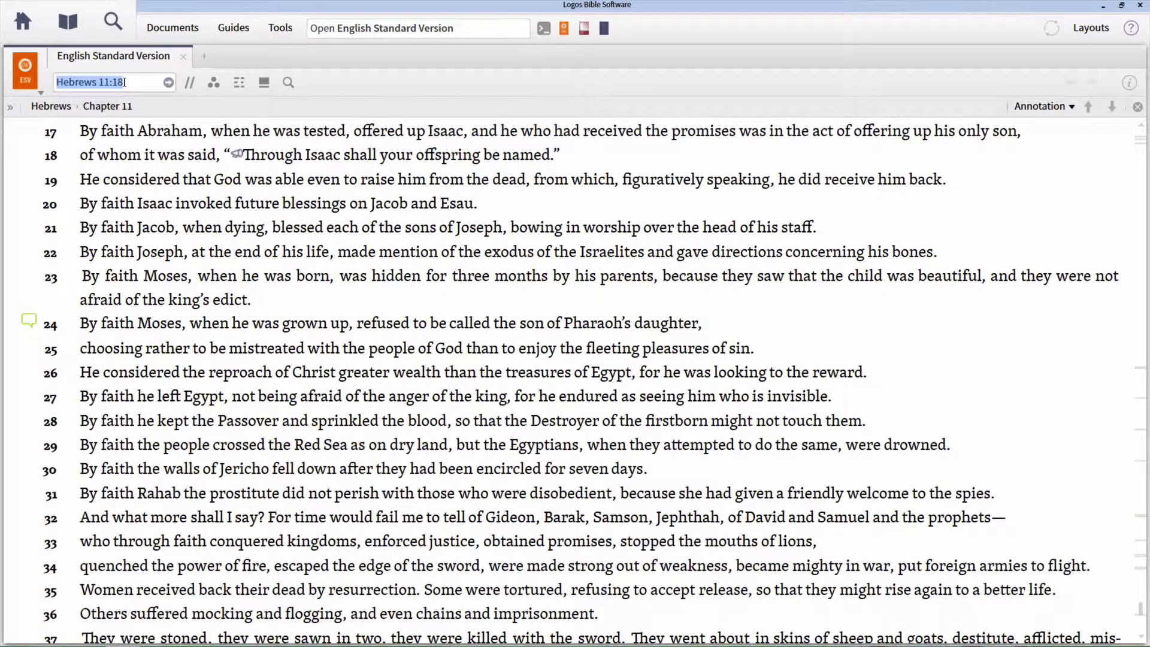
text(jn 3 16)
key(Return)
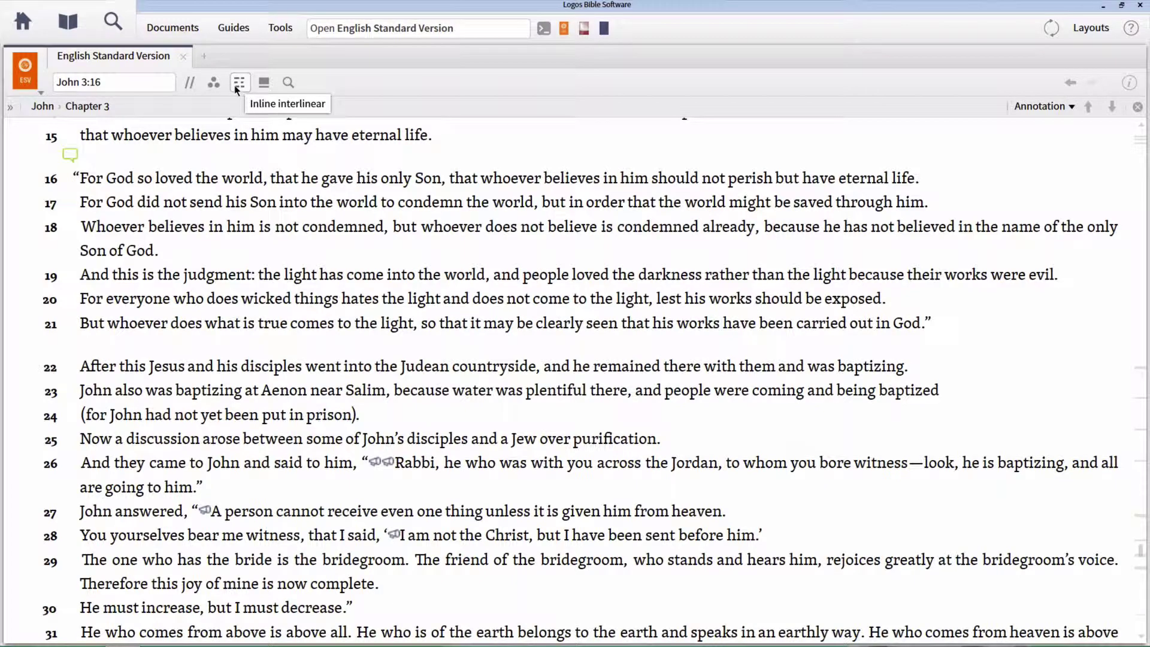
Step: Turn on the inline interlinear with the Greek Manuscript line beneath John 3's English text
click(235, 87)
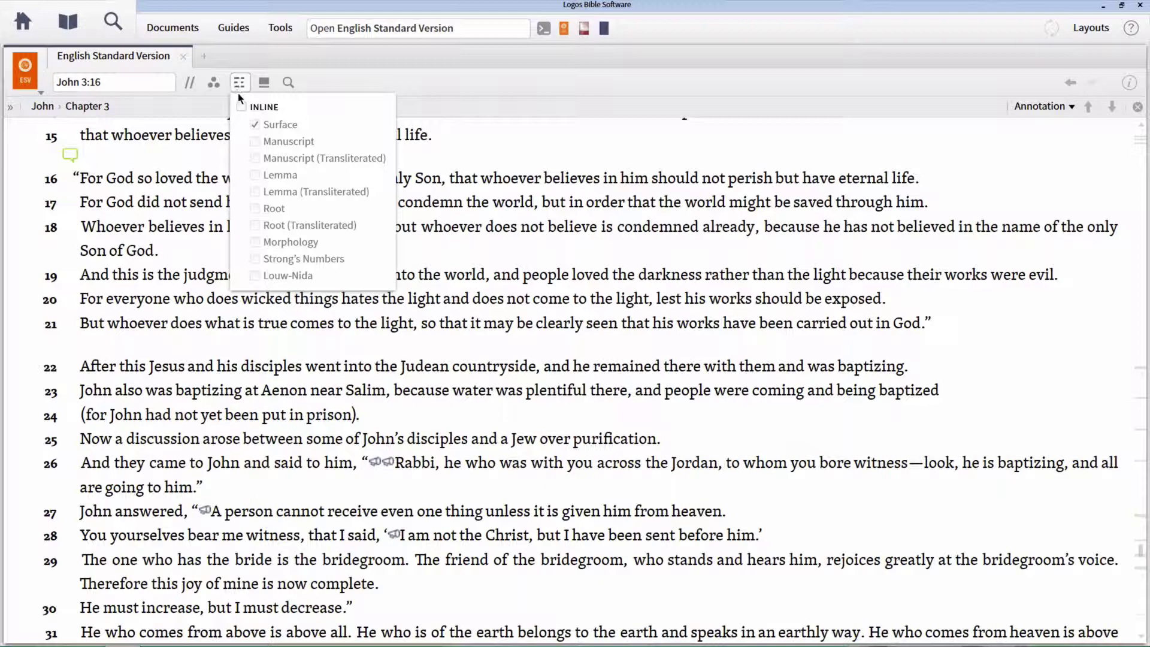
click(242, 108)
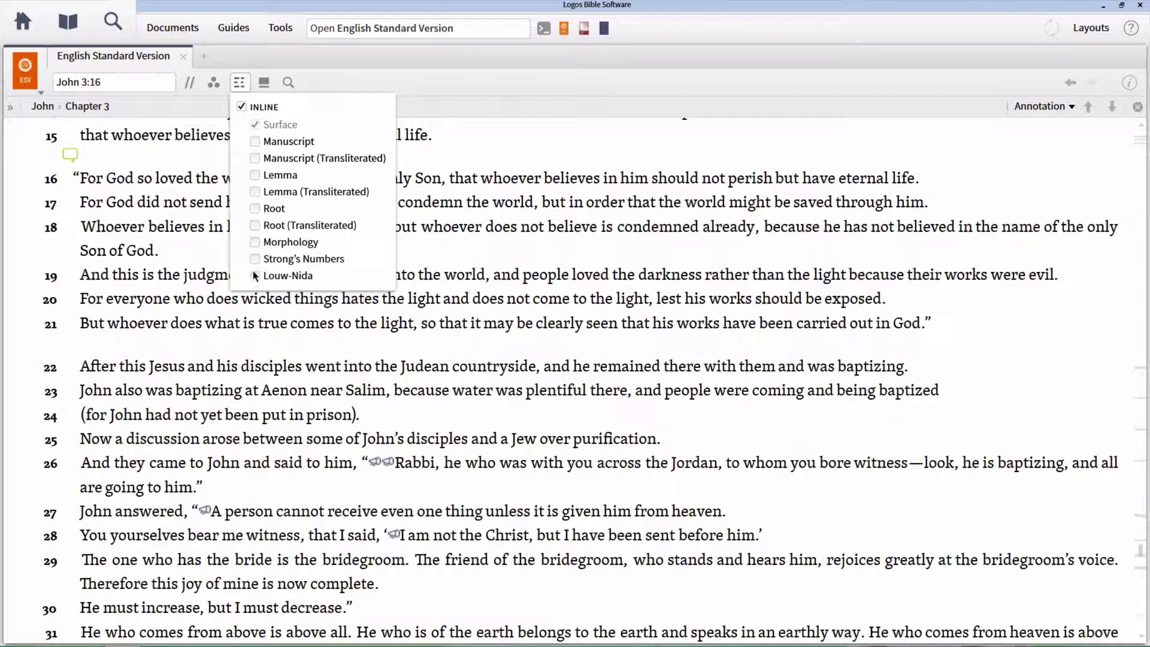
click(255, 142)
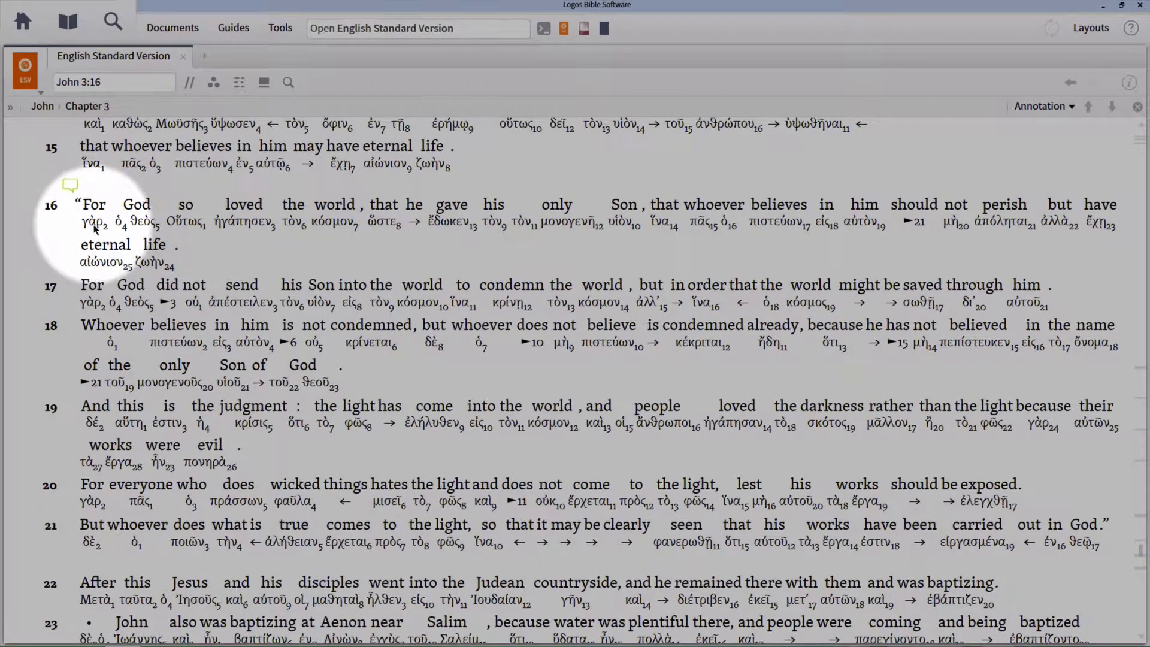
mouse_move(93, 218)
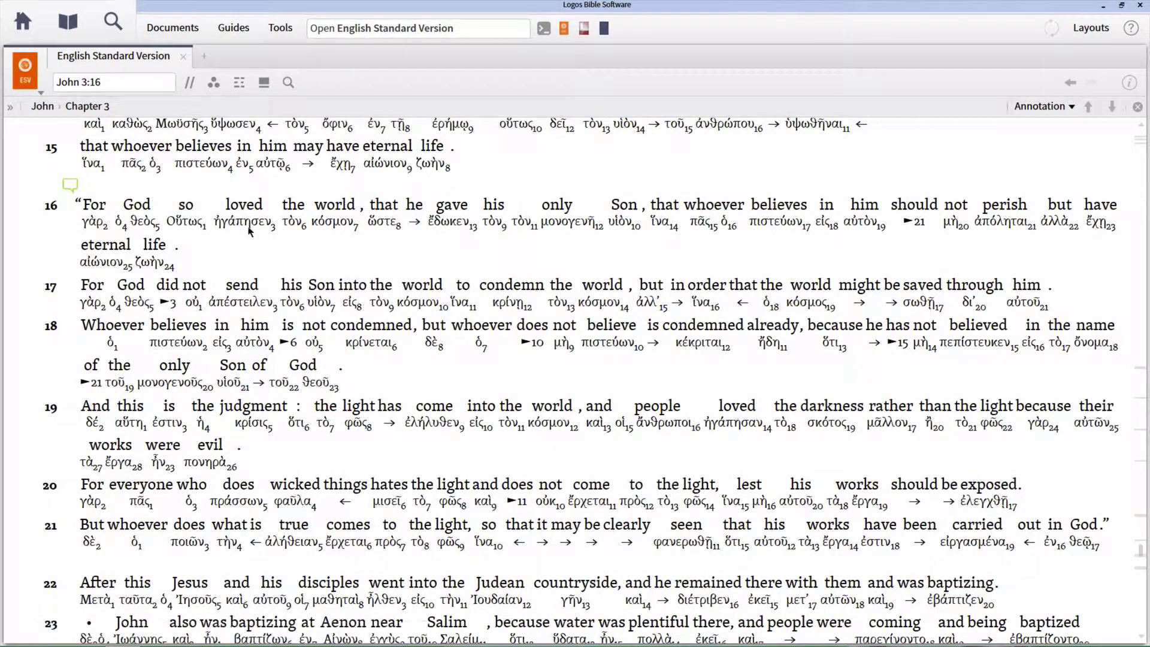
Step: Add the Manuscript (Transliterated) and Lemma lines to the inline interlinear of John 3
click(240, 85)
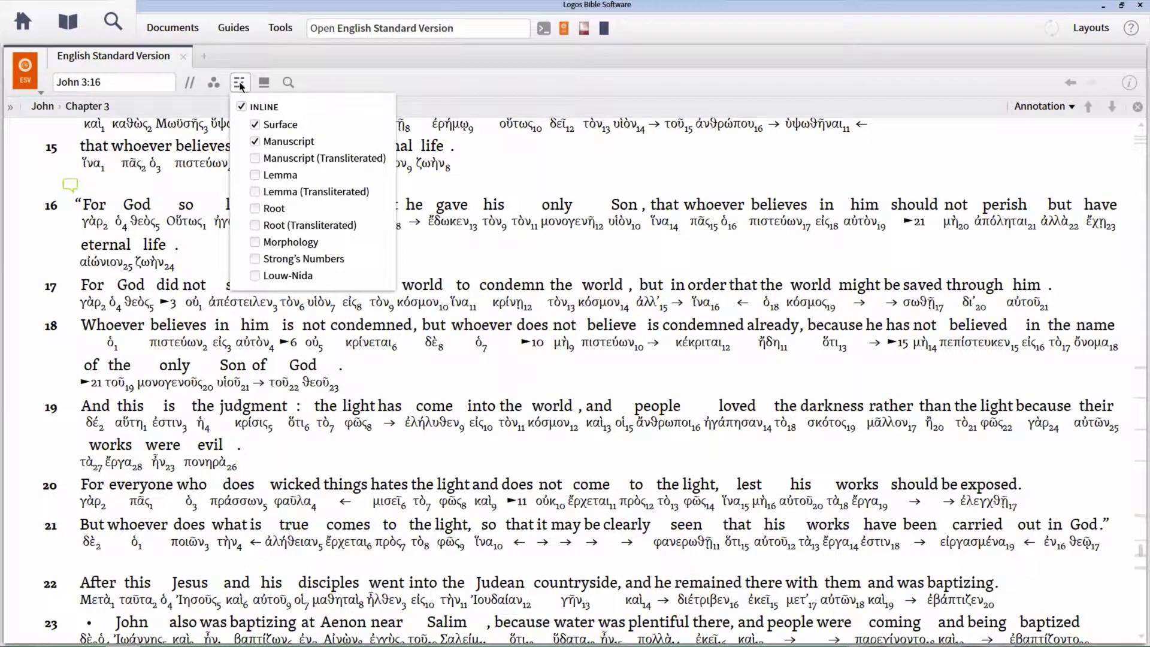
click(256, 160)
click(199, 278)
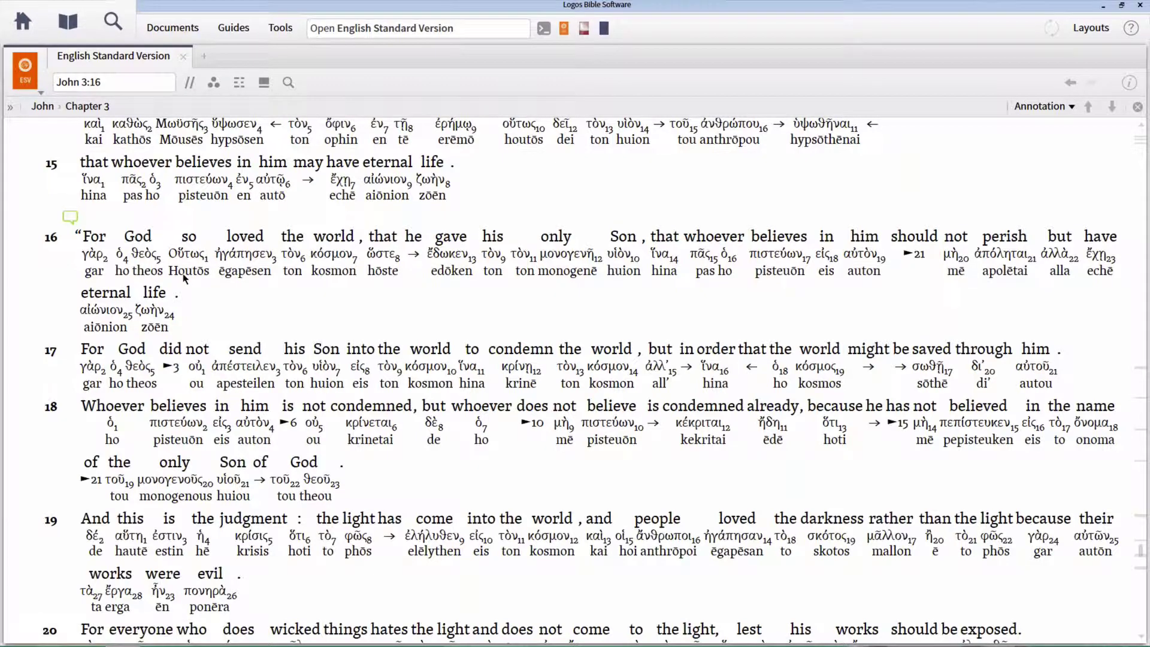
click(239, 82)
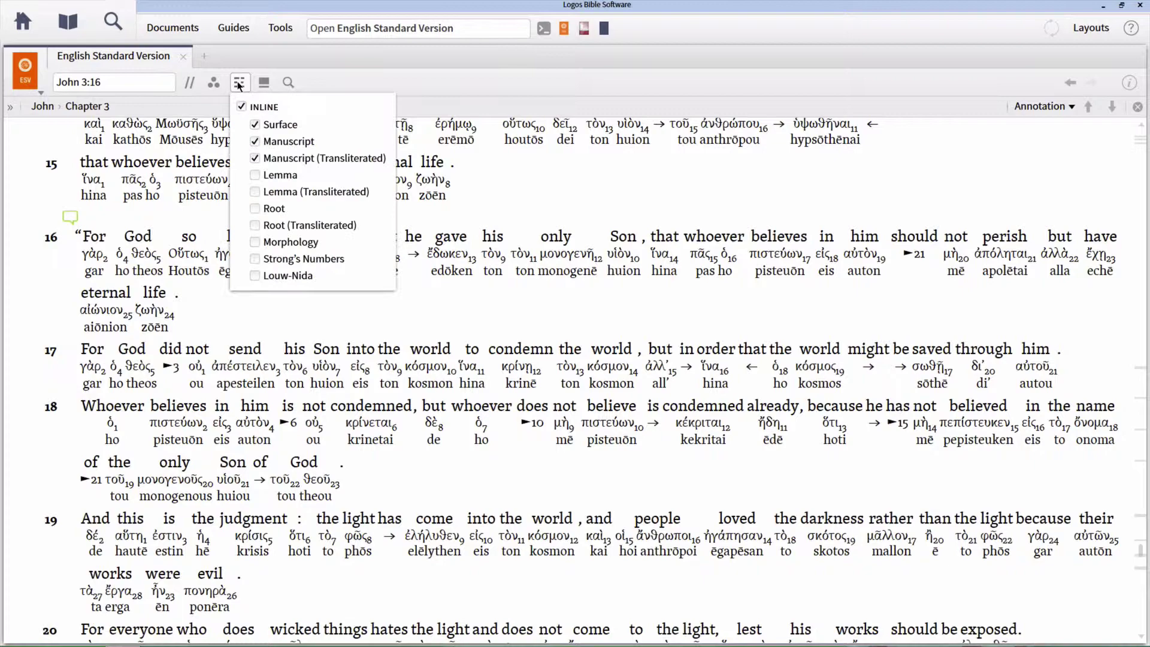
click(255, 176)
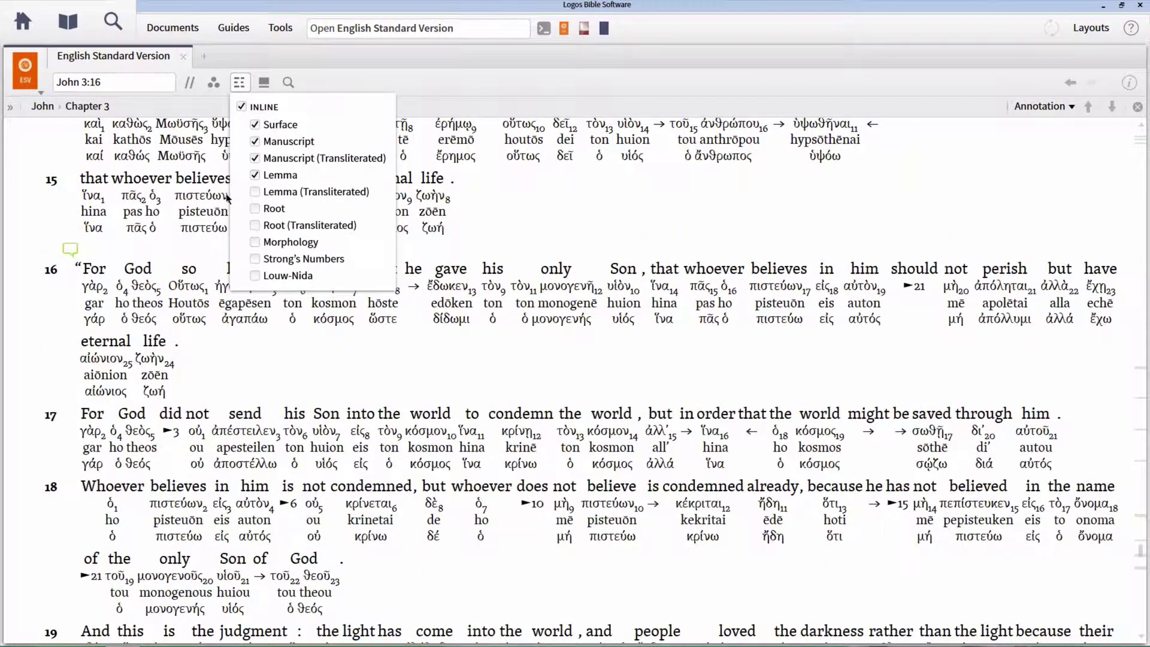
scroll(174, 248, down, 3)
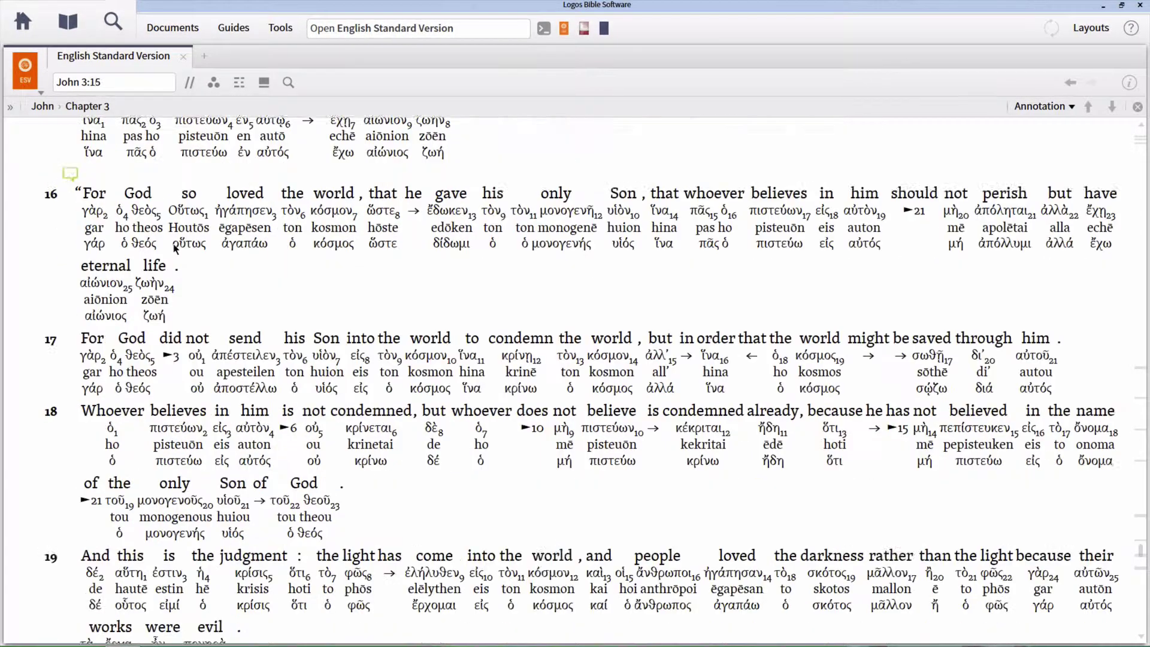
scroll(174, 243, up, 1)
Step: Add Lemma (Transliterated), Root, Root (Transliterated) and Morphology lines to the inline interlinear
click(239, 82)
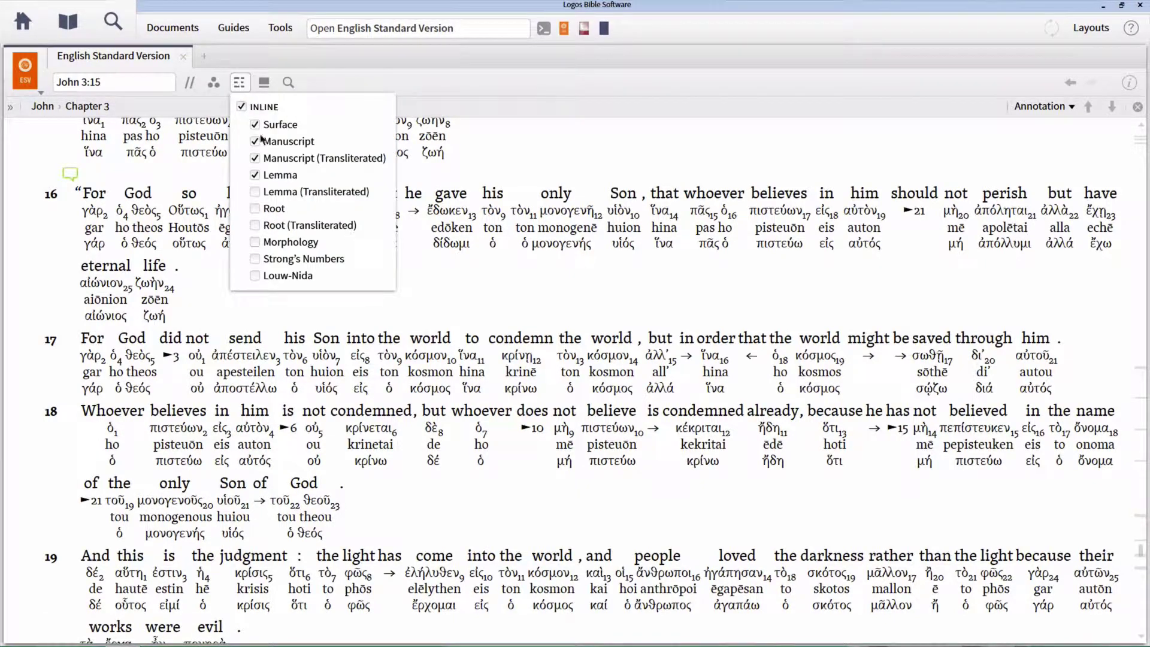
click(255, 192)
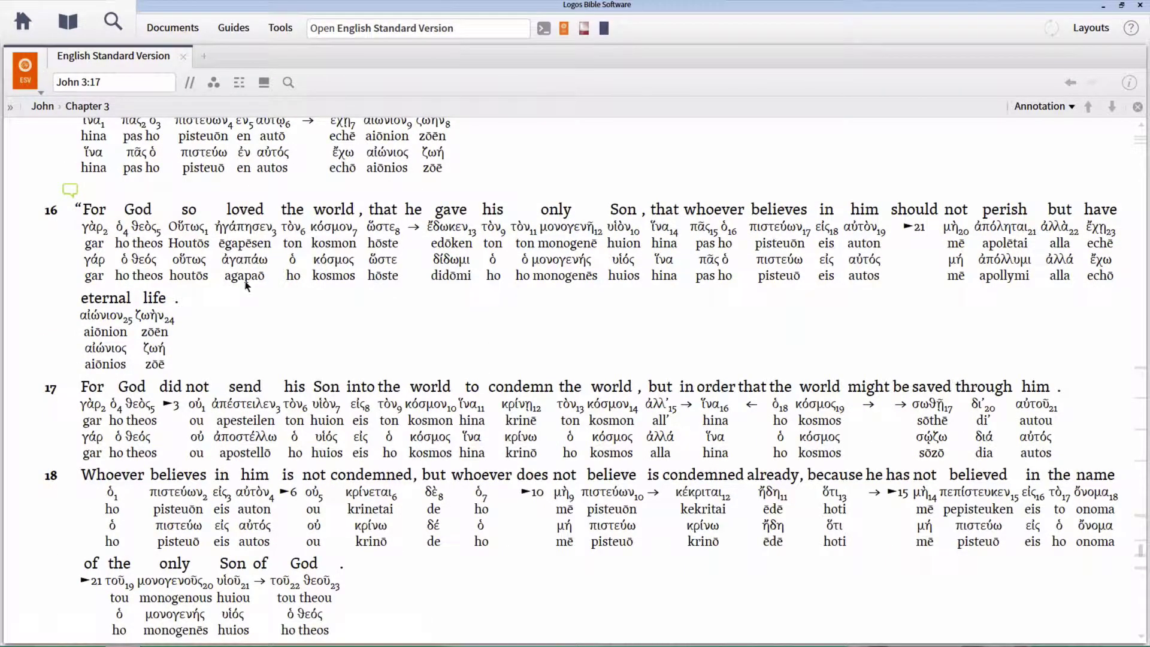
click(237, 83)
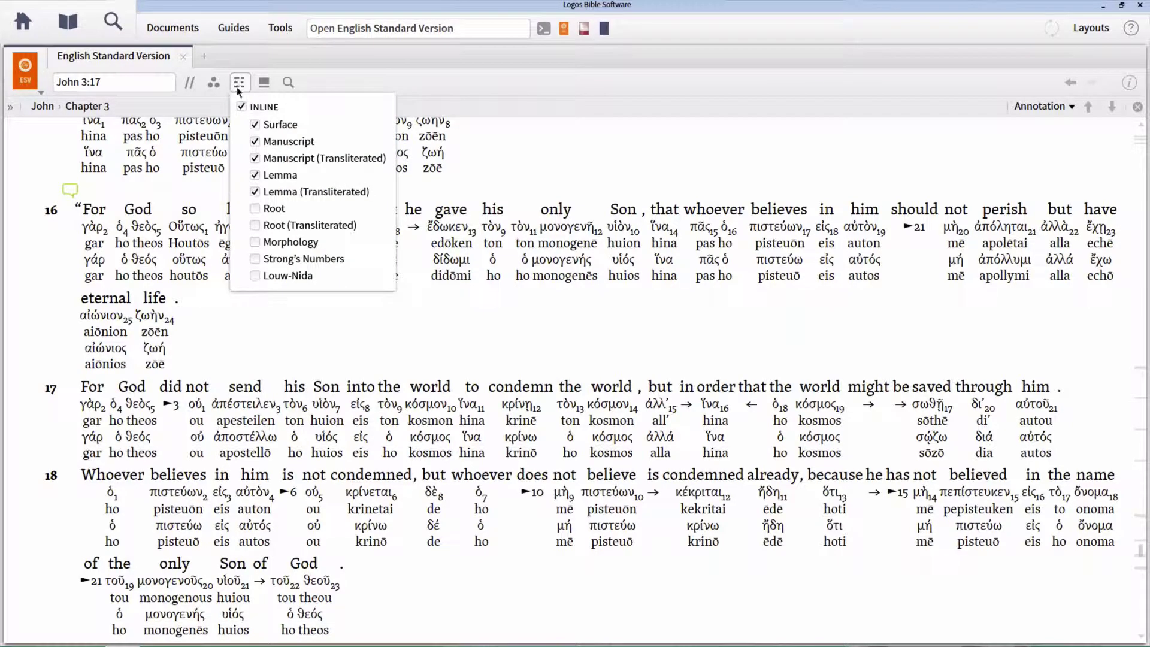
click(255, 208)
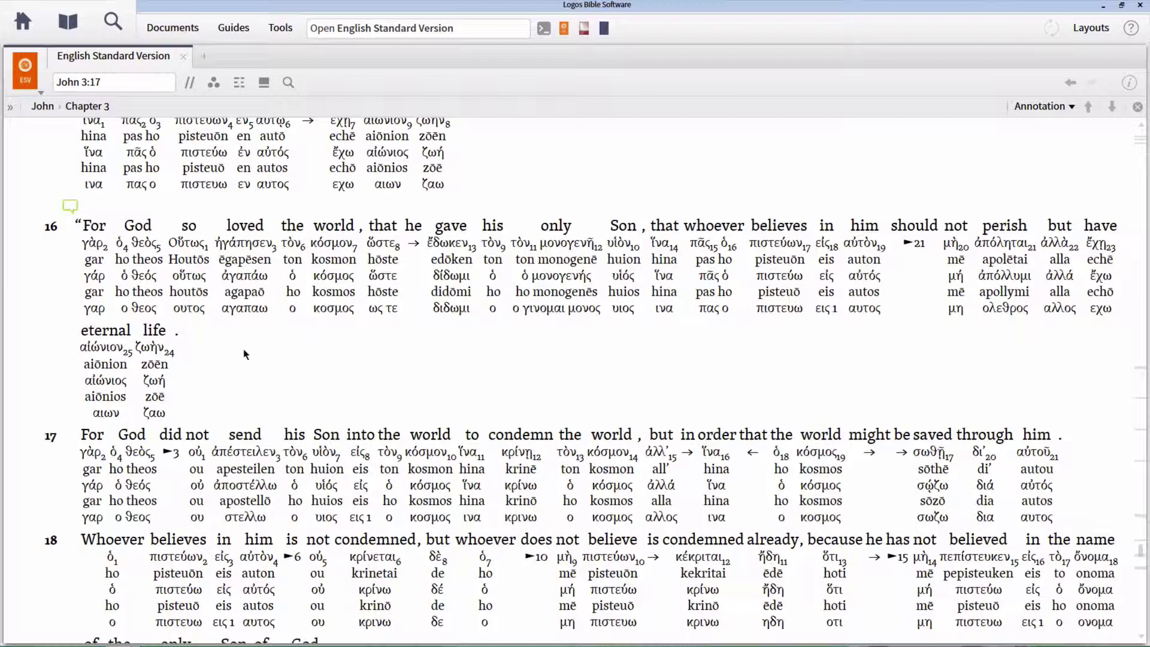
click(239, 82)
click(255, 226)
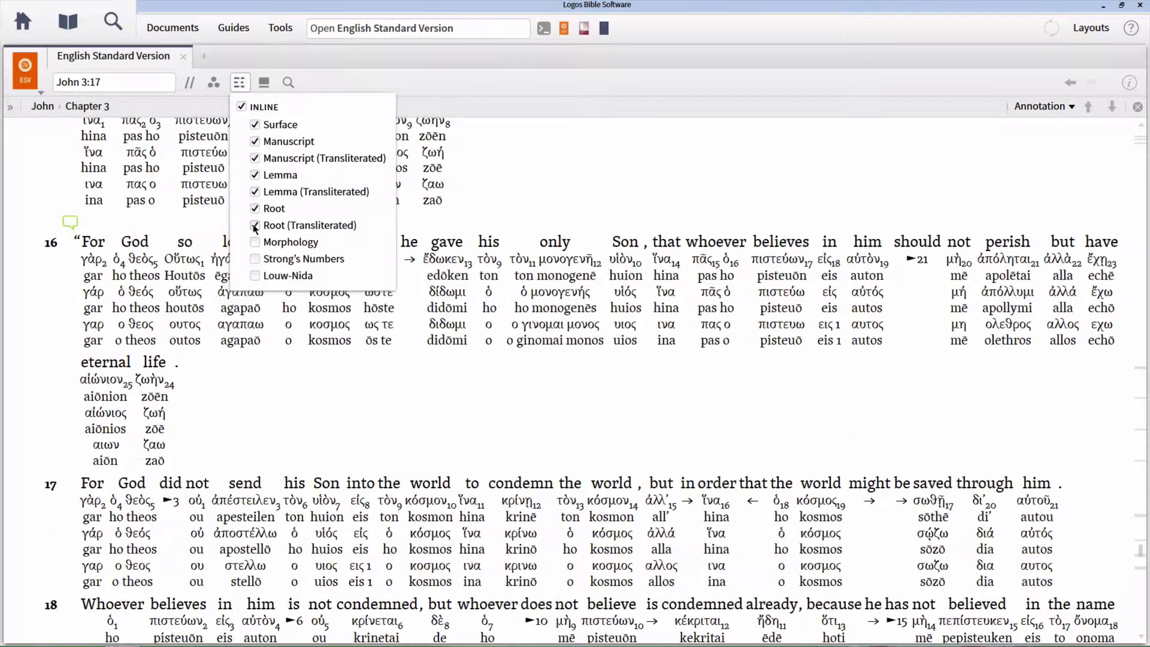
click(256, 242)
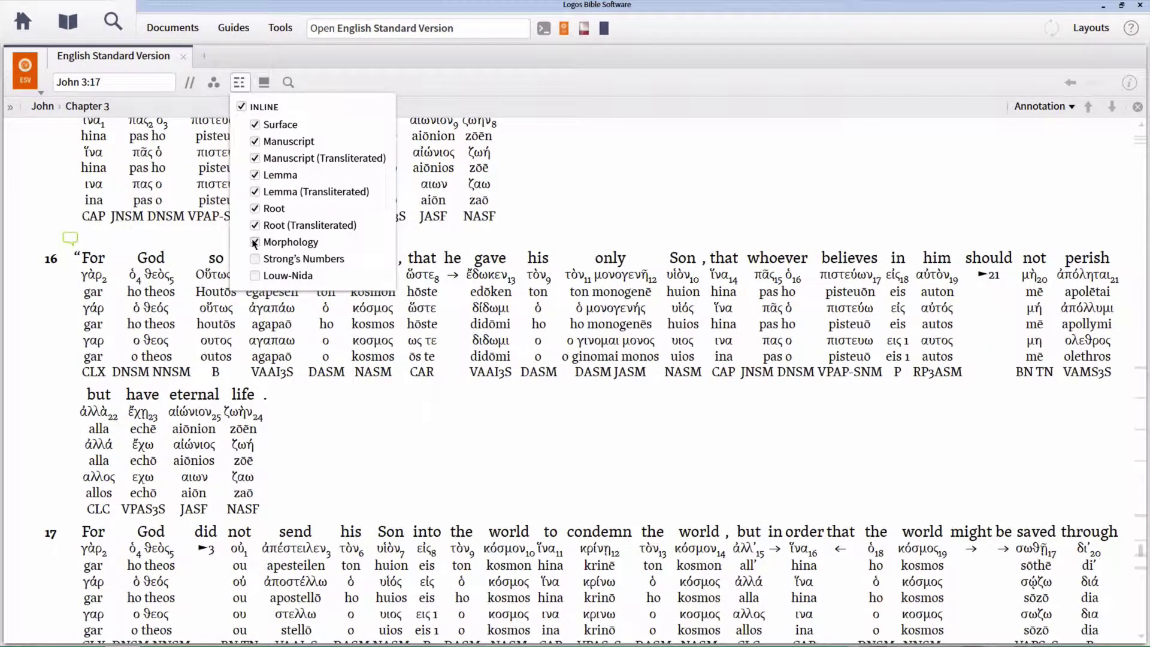
click(334, 429)
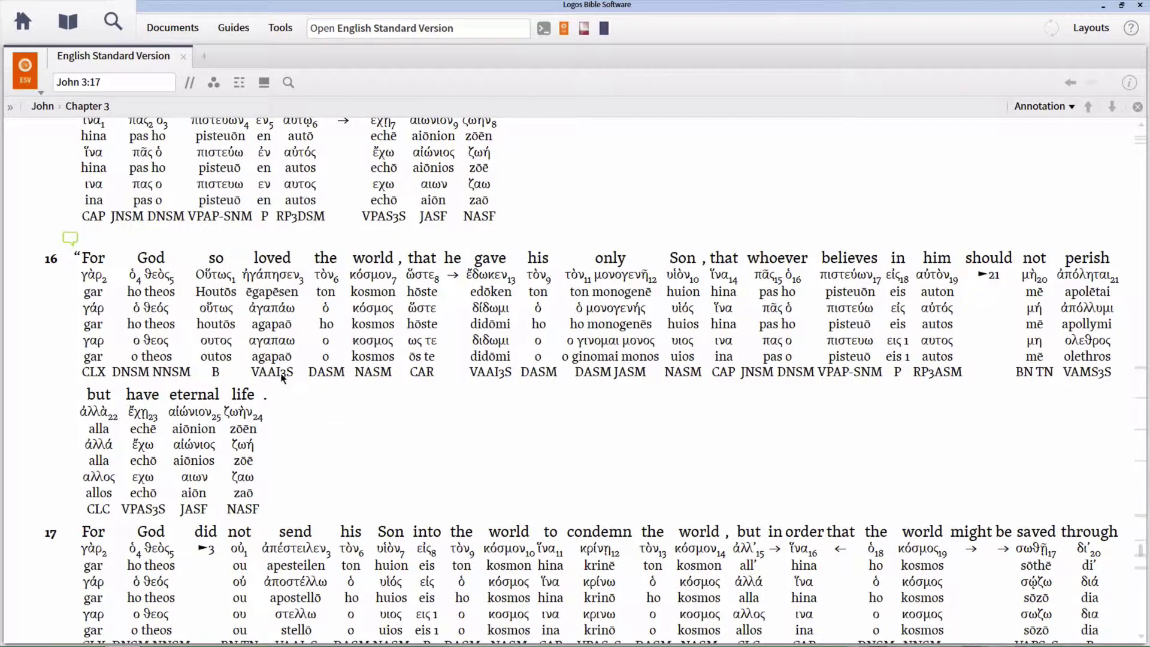
mouse_move(270, 371)
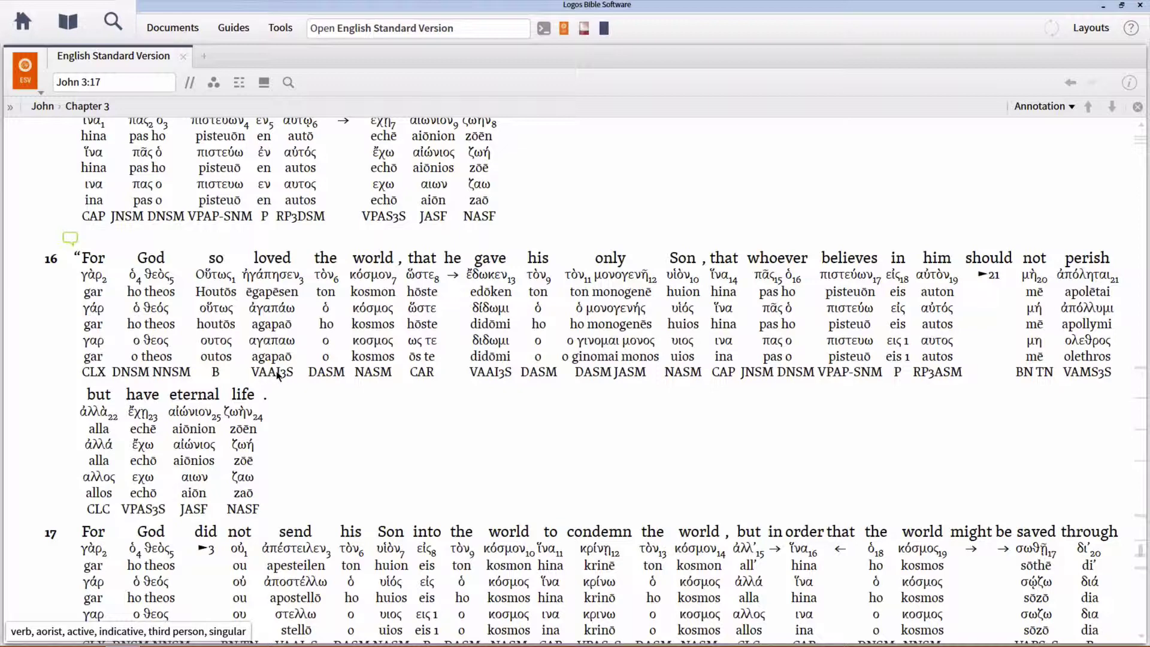
Step: Add Strong's Numbers and Louw-Nida lines under each Greek word of John 3
click(239, 82)
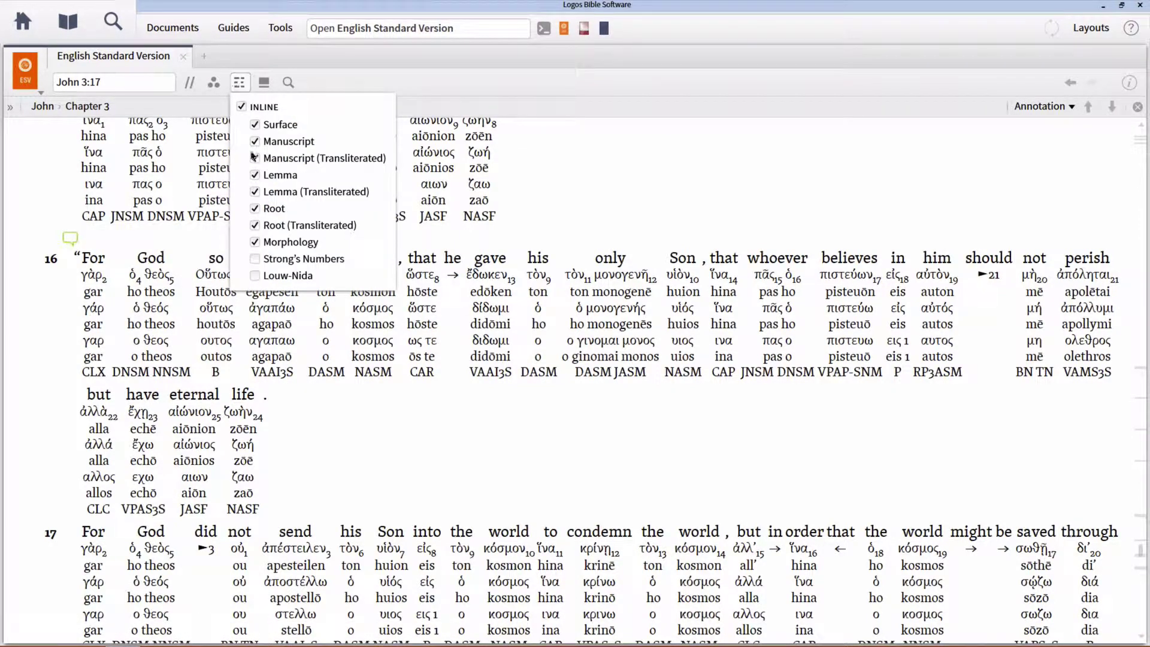
click(255, 259)
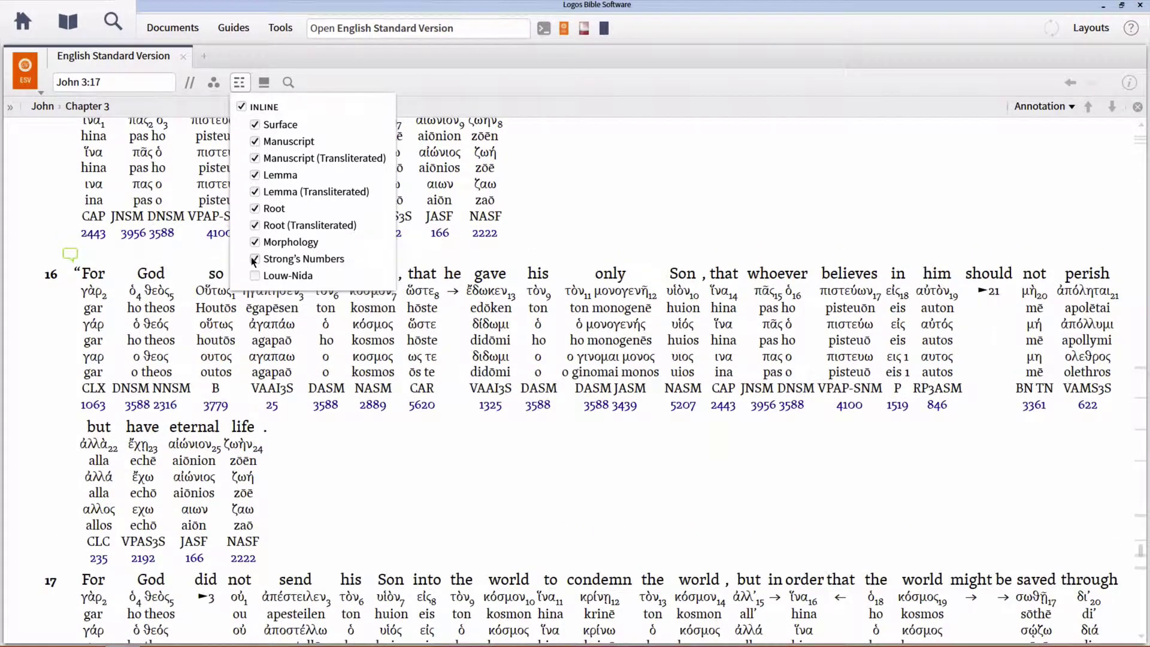
click(255, 275)
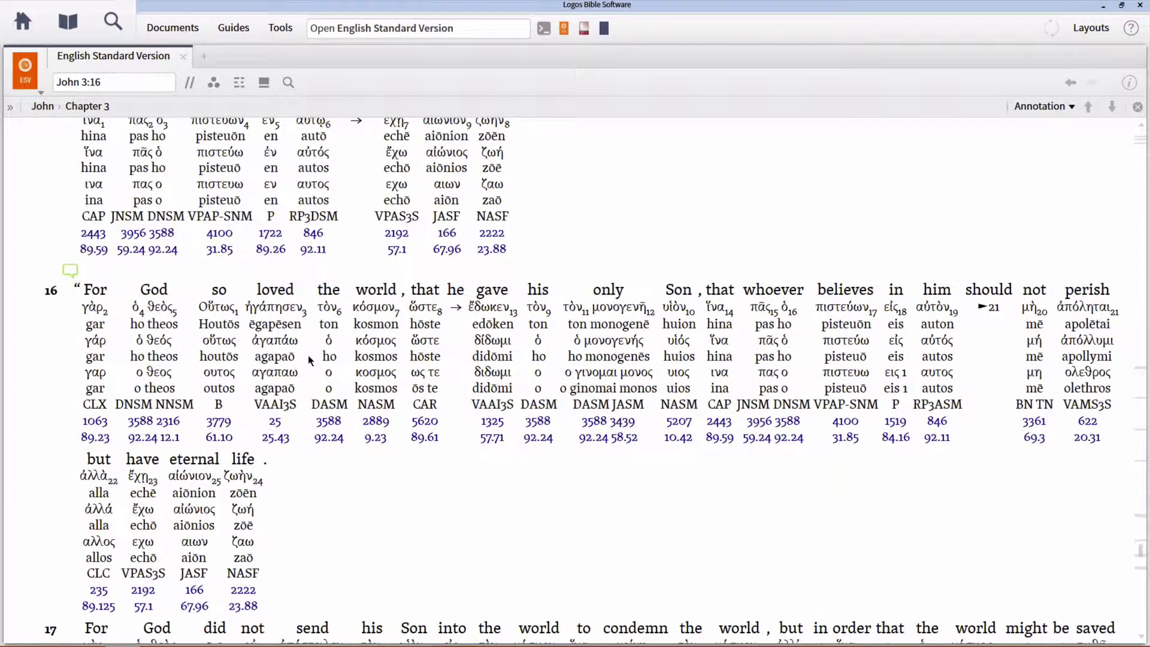
mouse_move(309, 358)
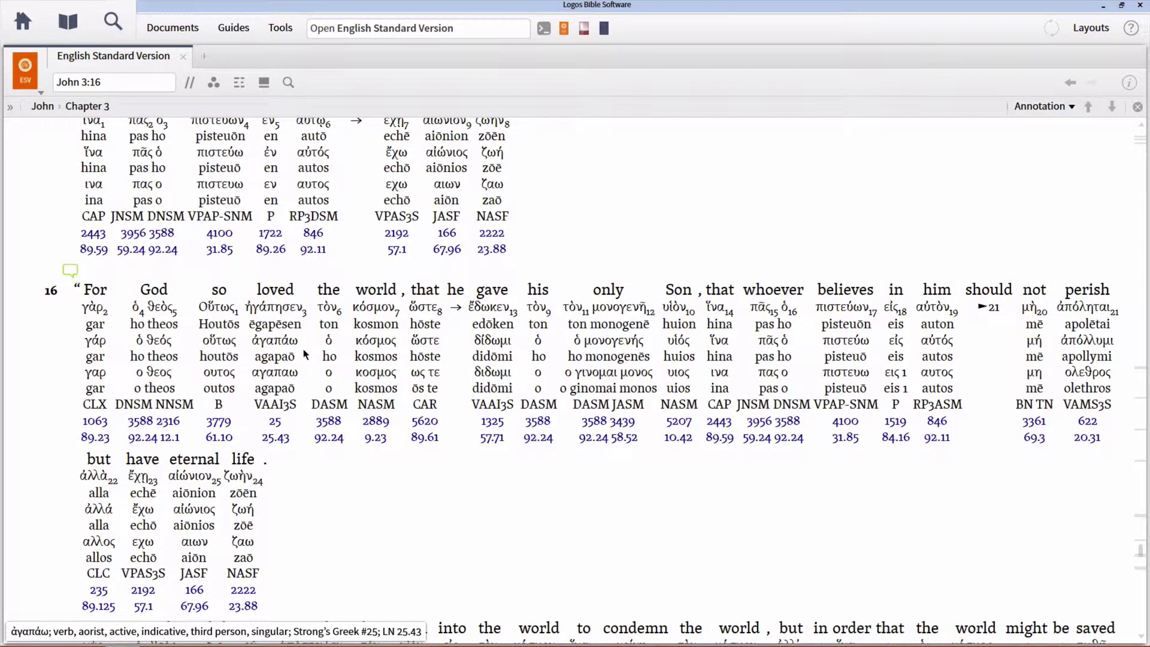
scroll(305, 355, down, 3)
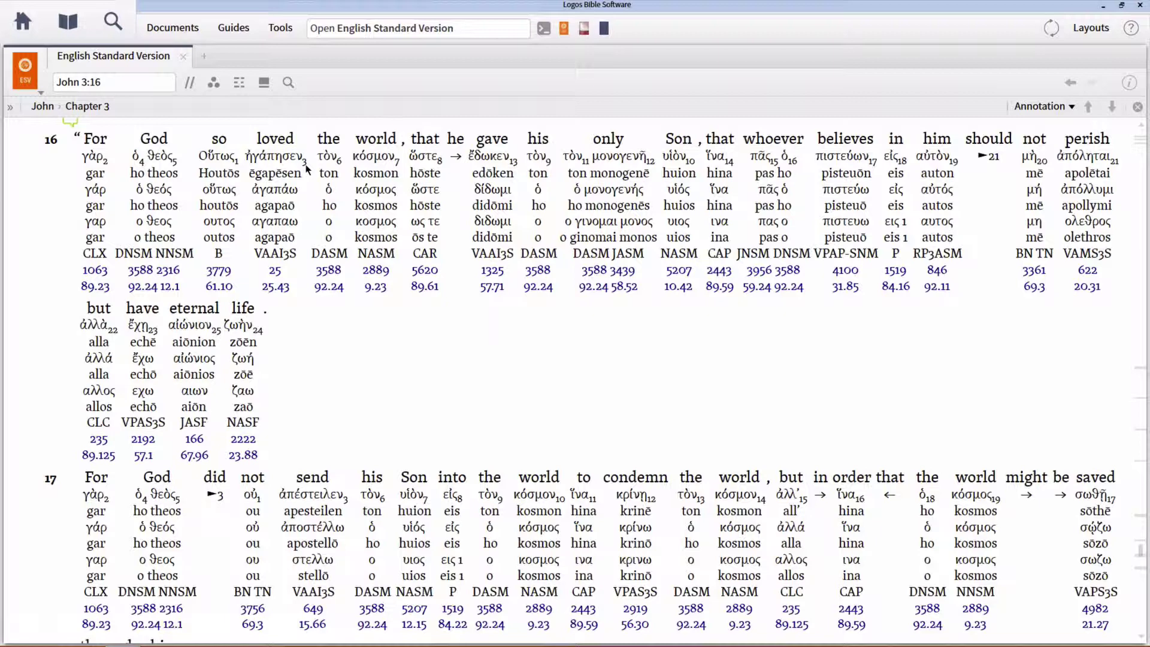
Step: Hide the transliteration, Root, Strong's and Louw-Nida rows, then switch the inline interlinear off
click(238, 83)
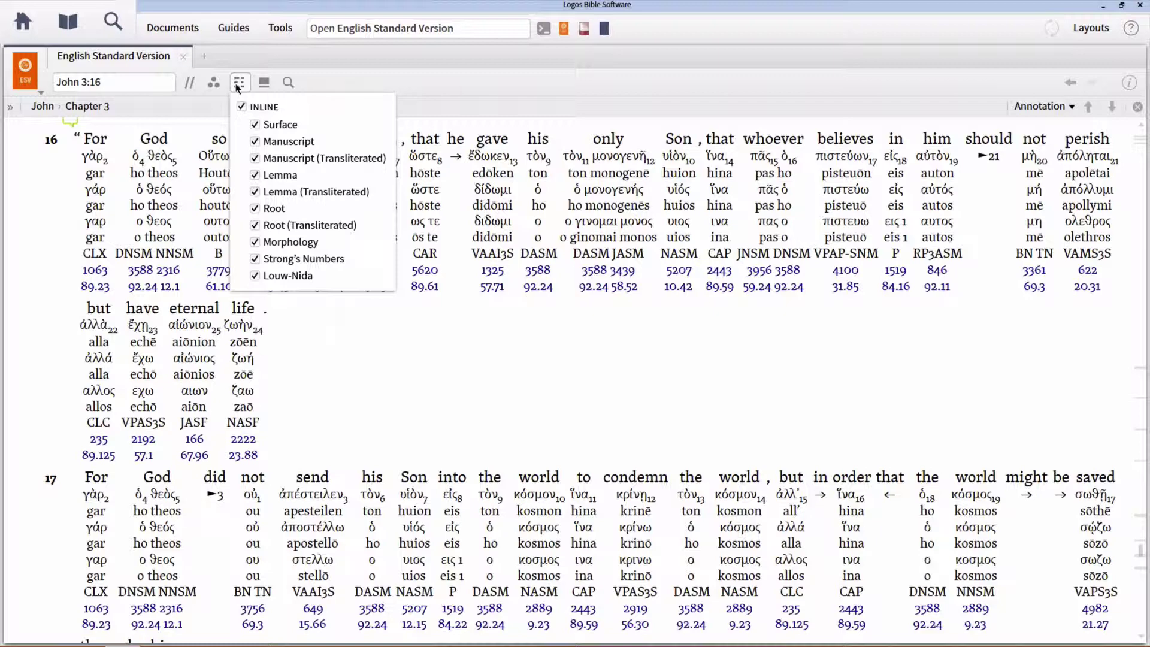
click(255, 159)
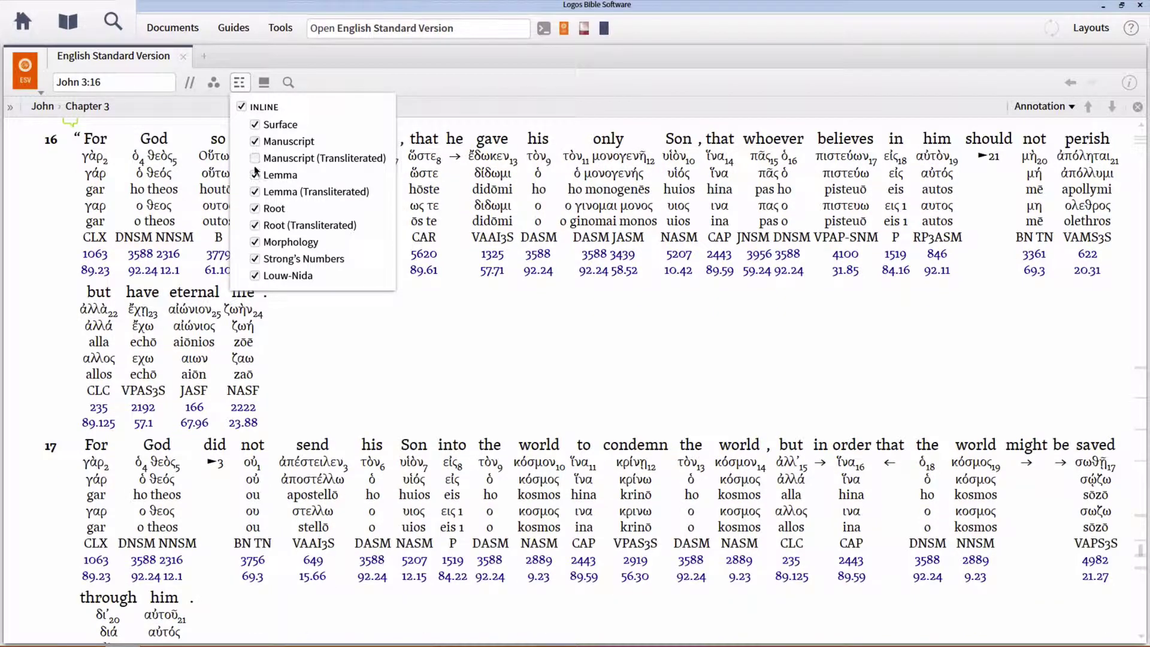
click(257, 192)
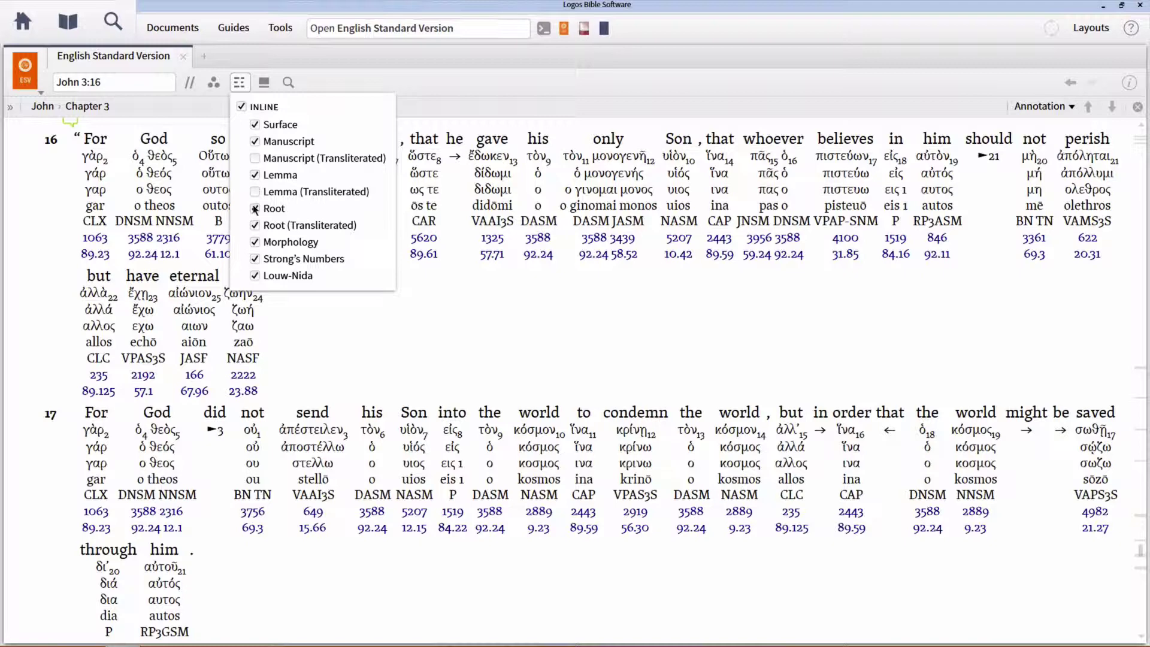
click(255, 209)
click(256, 225)
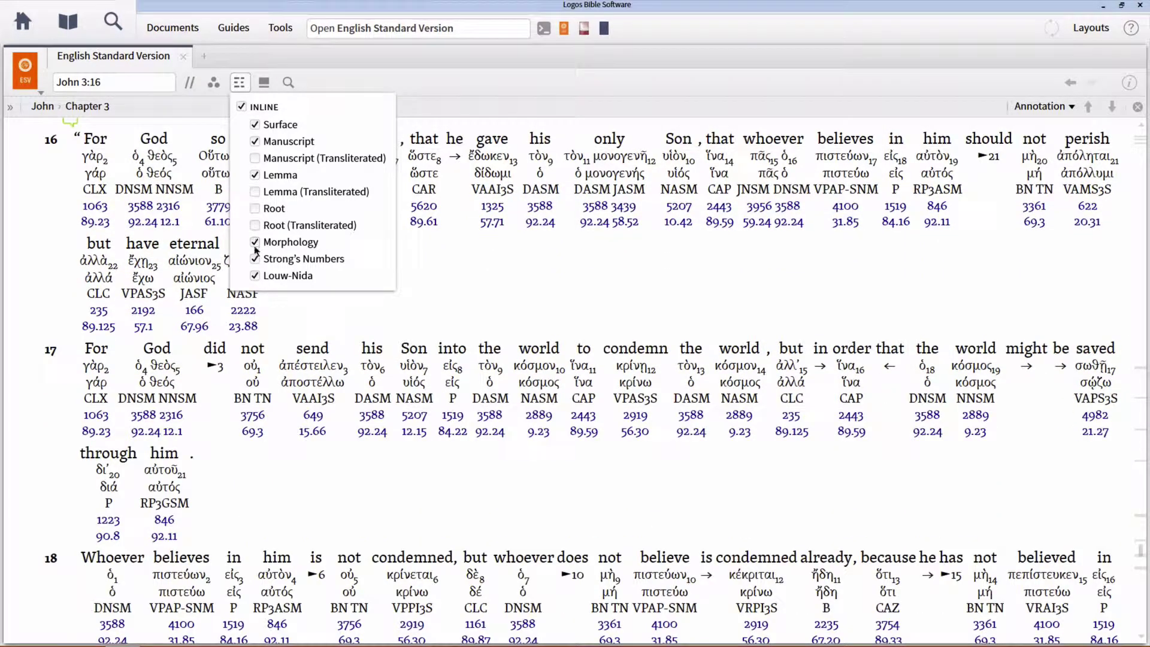
click(255, 259)
click(255, 275)
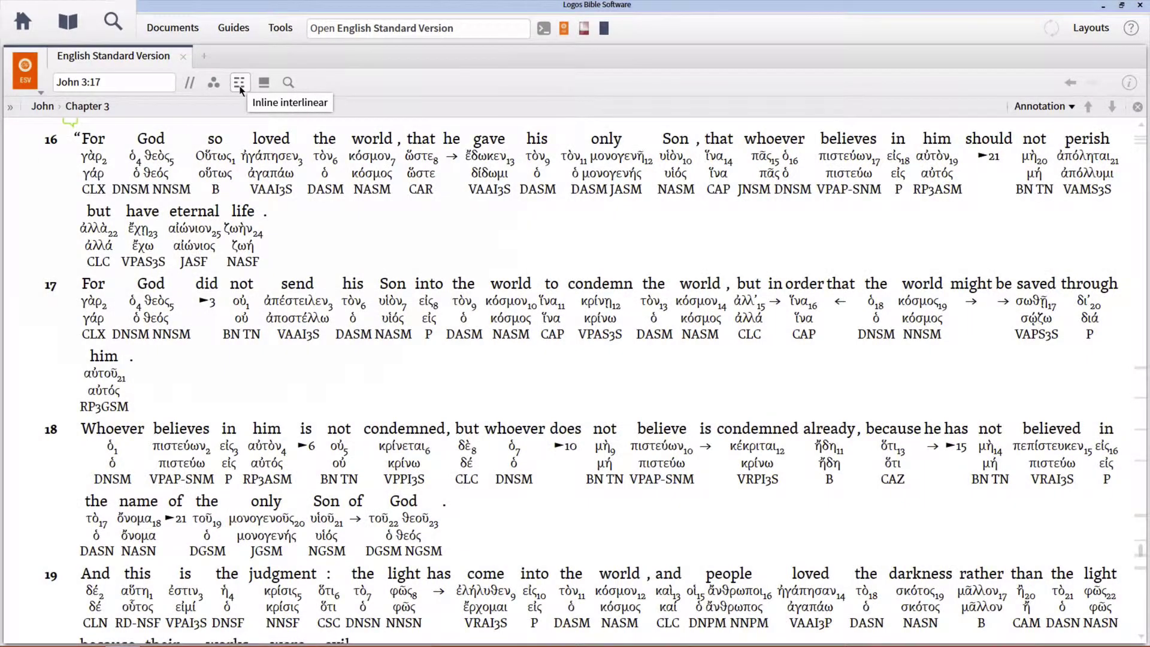
click(239, 83)
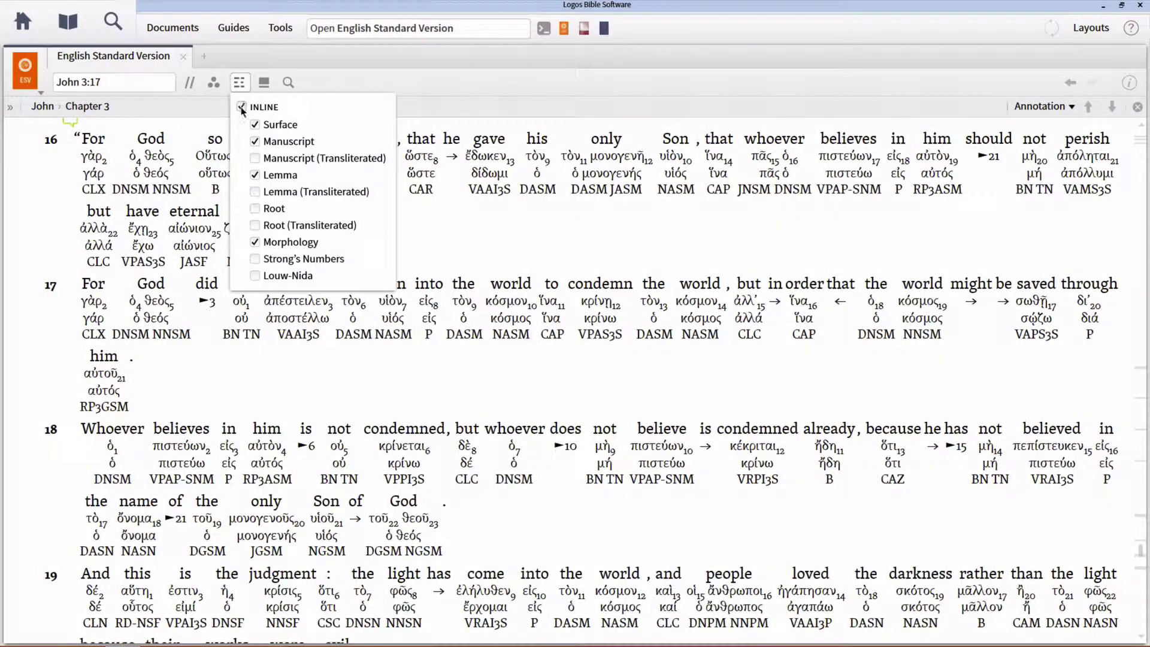
click(242, 108)
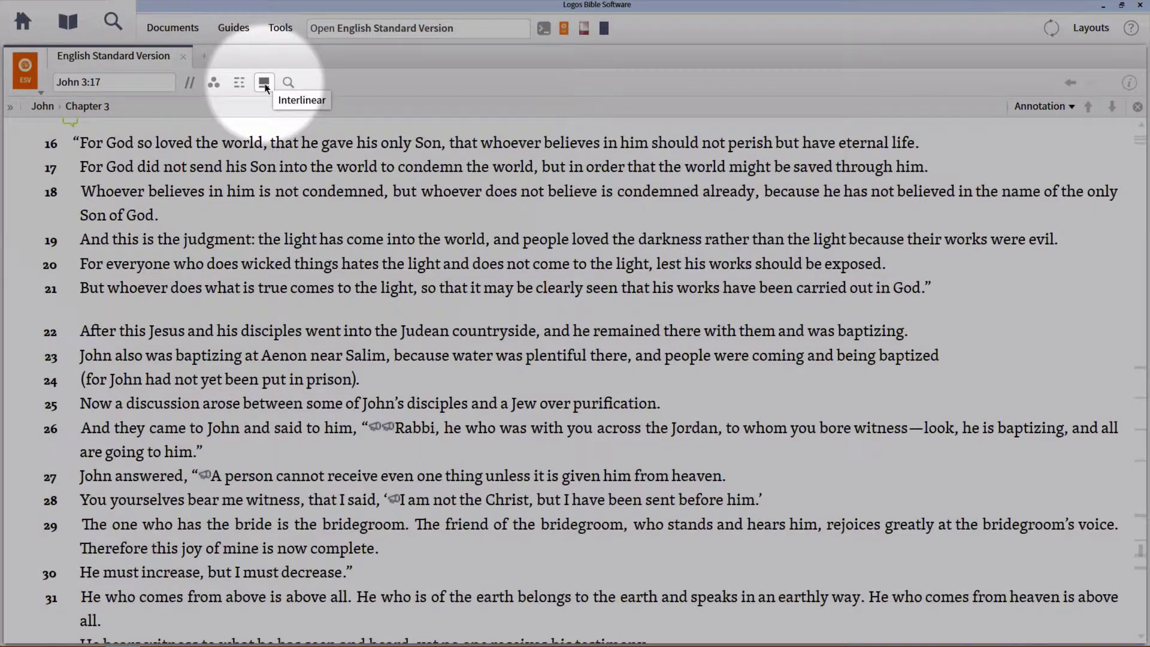
Step: Open the reverse interlinear pane under the ESV and review its row list without changes
click(264, 83)
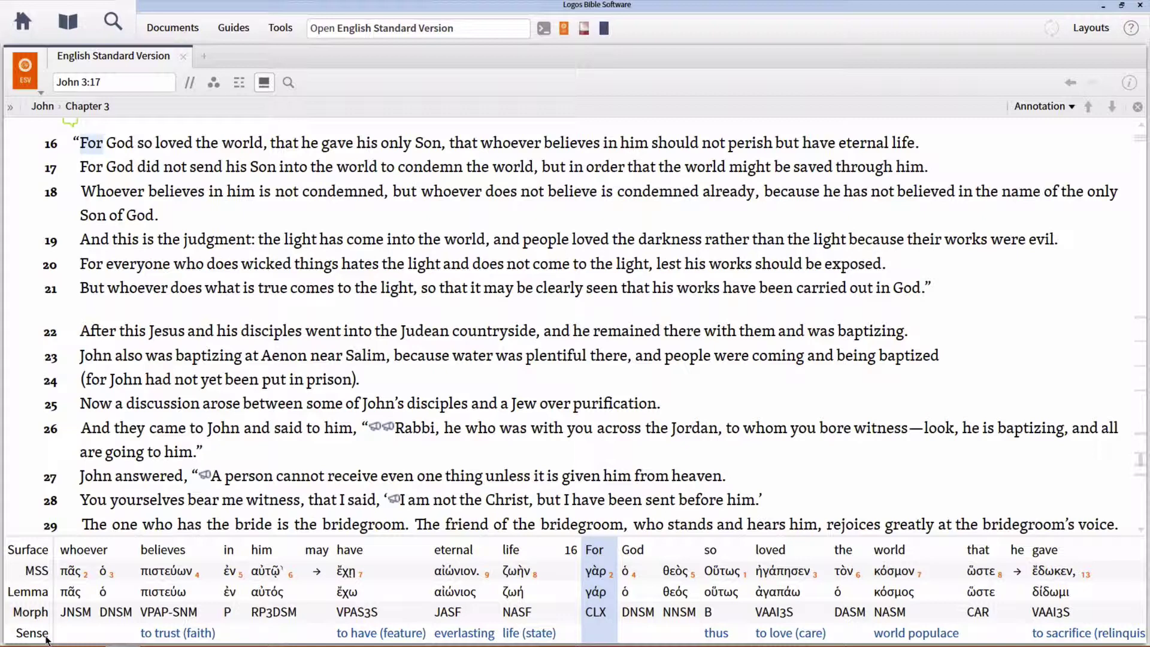
right_click(22, 572)
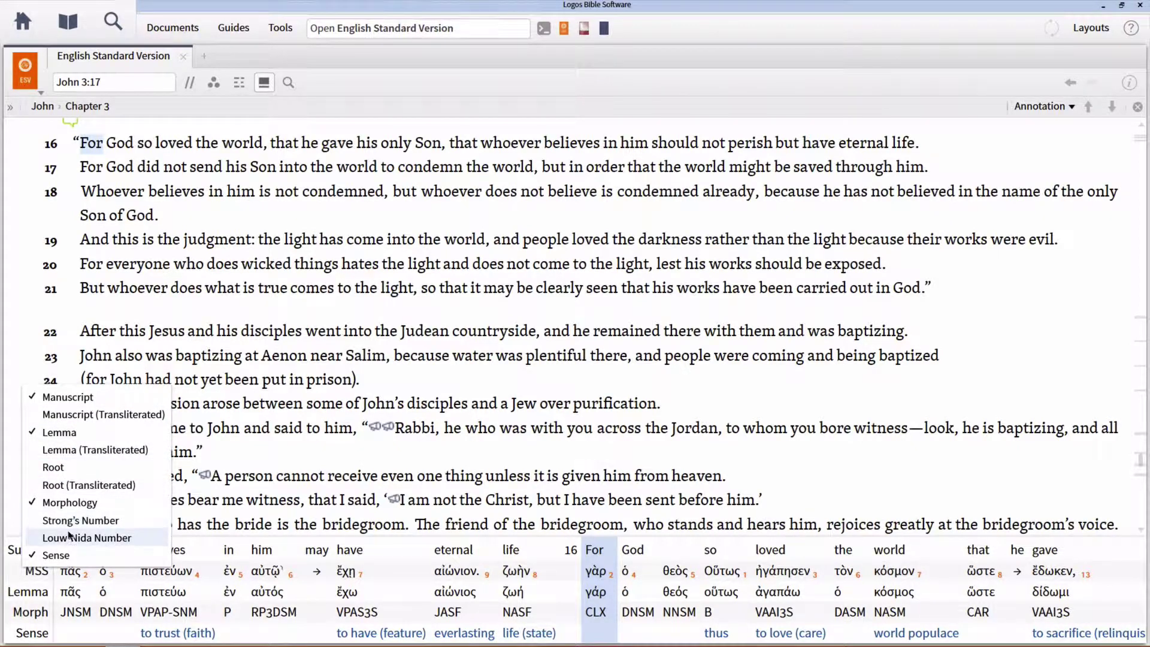
click(14, 572)
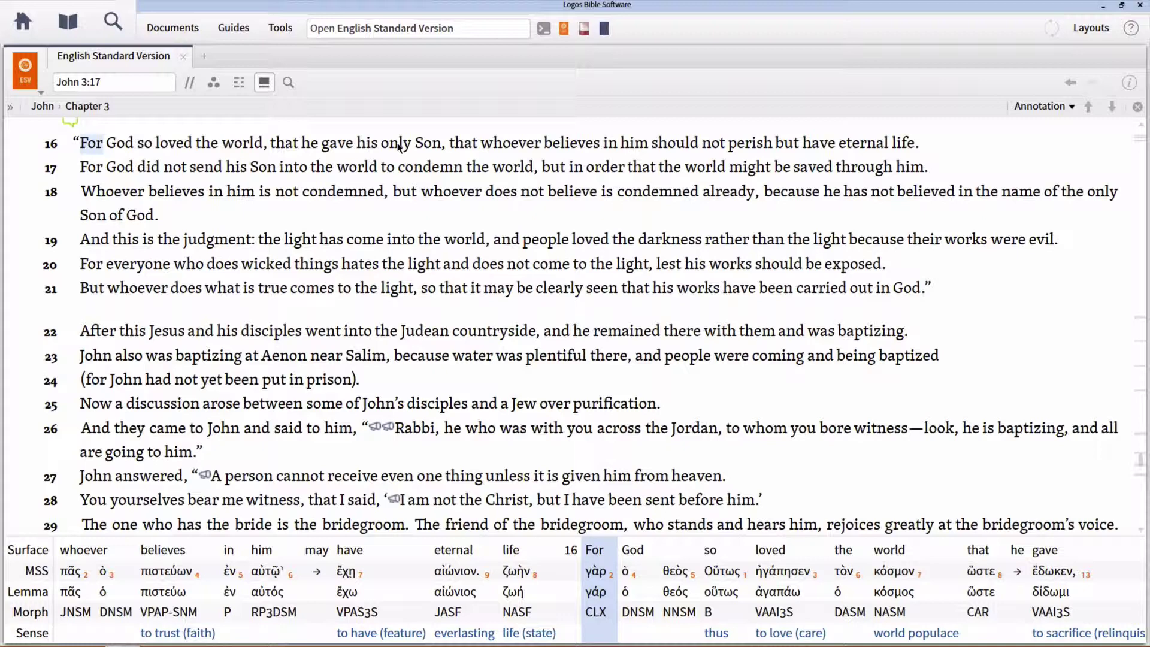
Step: Select 'only', 'believes' and 'world' in John 3:16, ending on κόσμον with its morph and sense
click(398, 147)
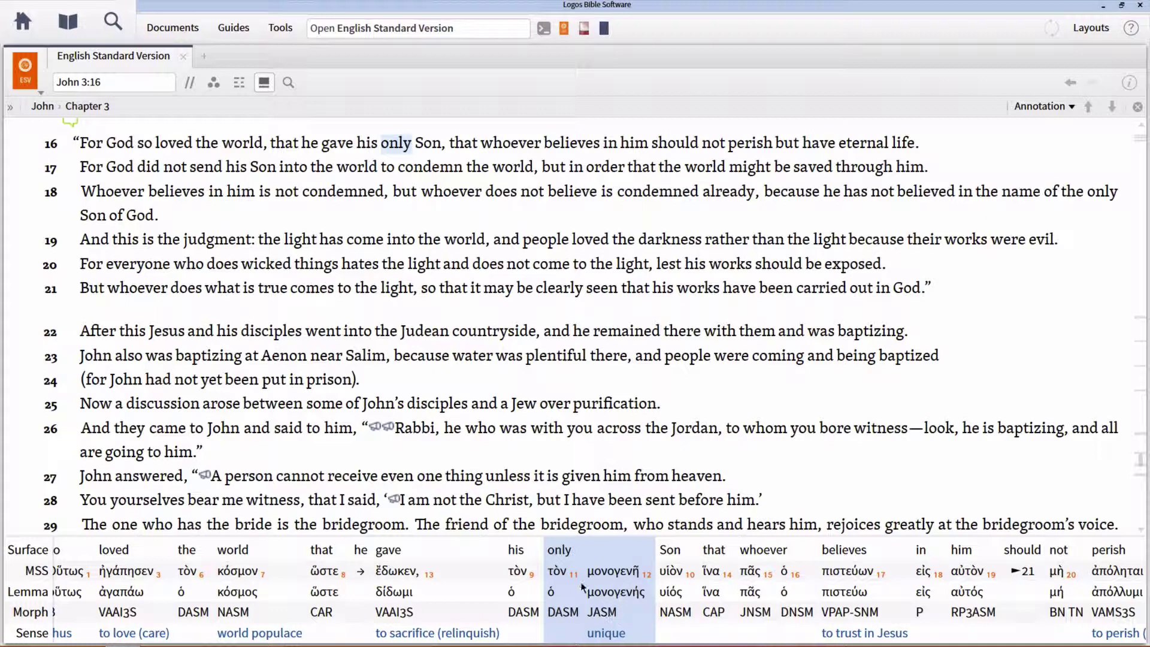
mouse_move(576, 609)
click(562, 144)
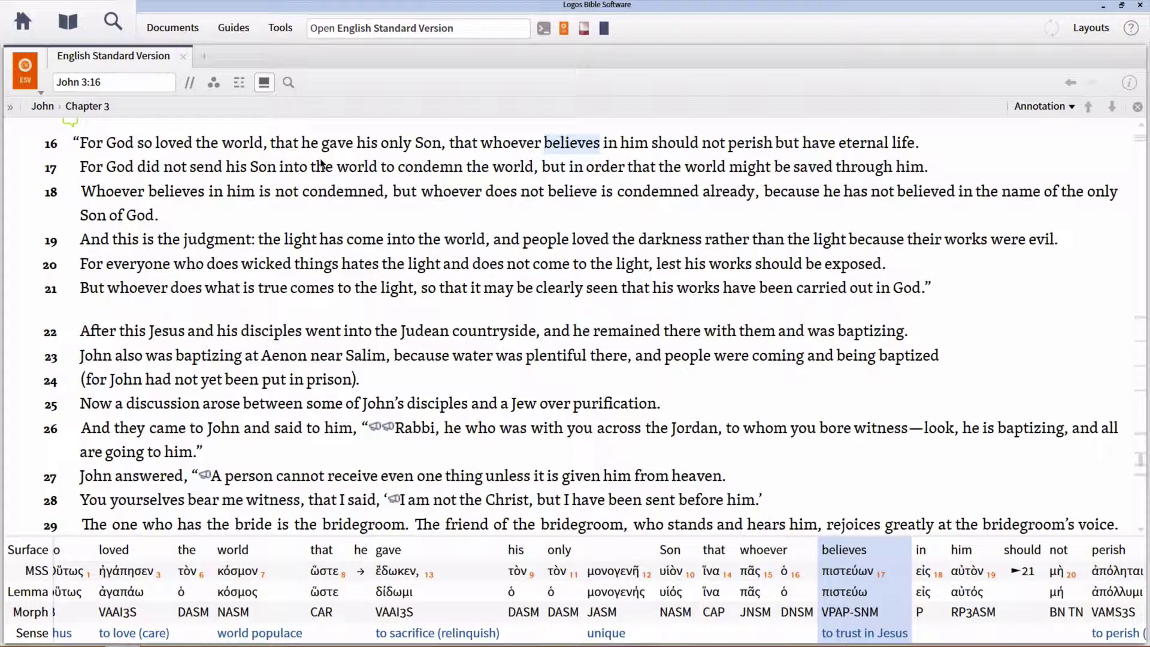
click(242, 145)
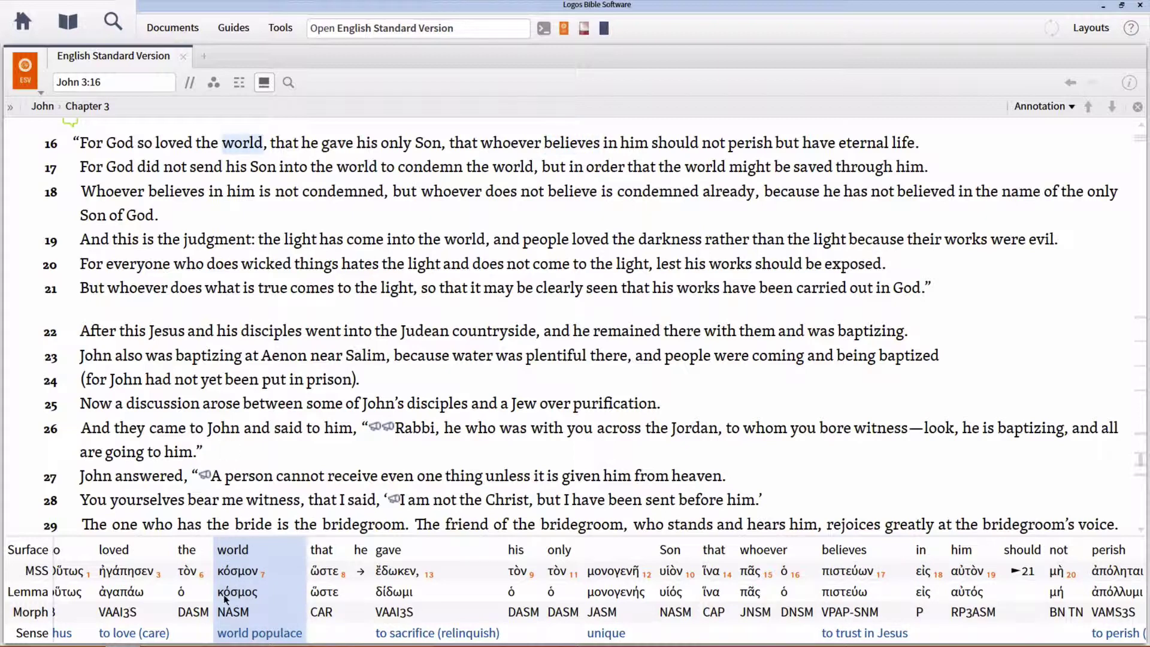
mouse_move(234, 612)
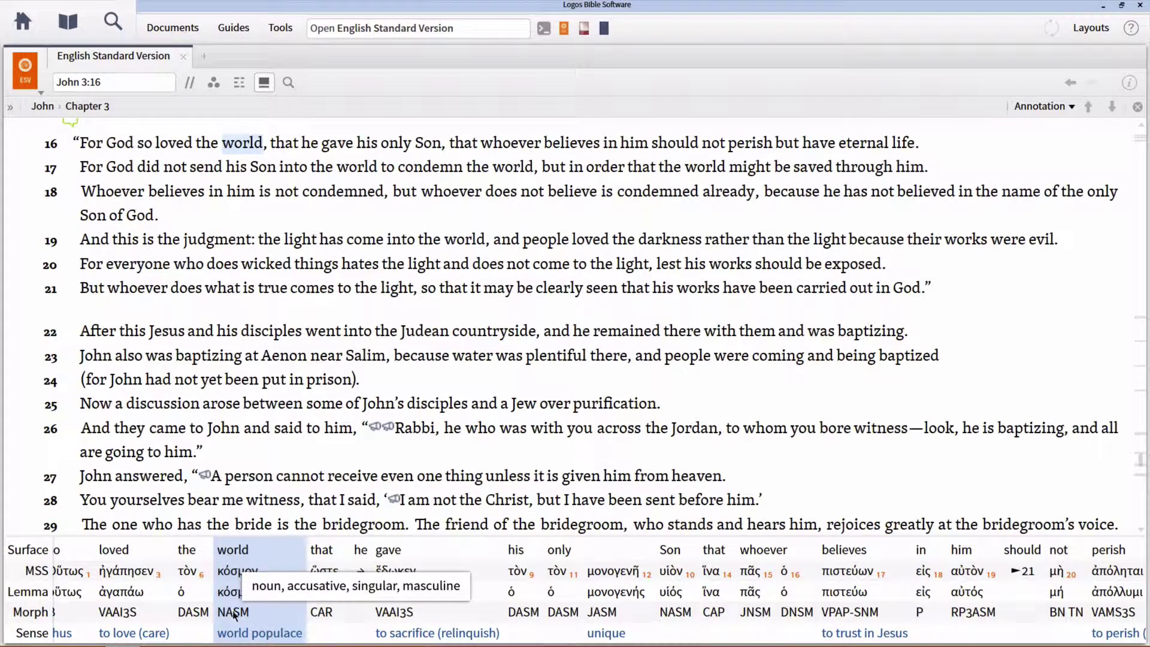
mouse_move(240, 635)
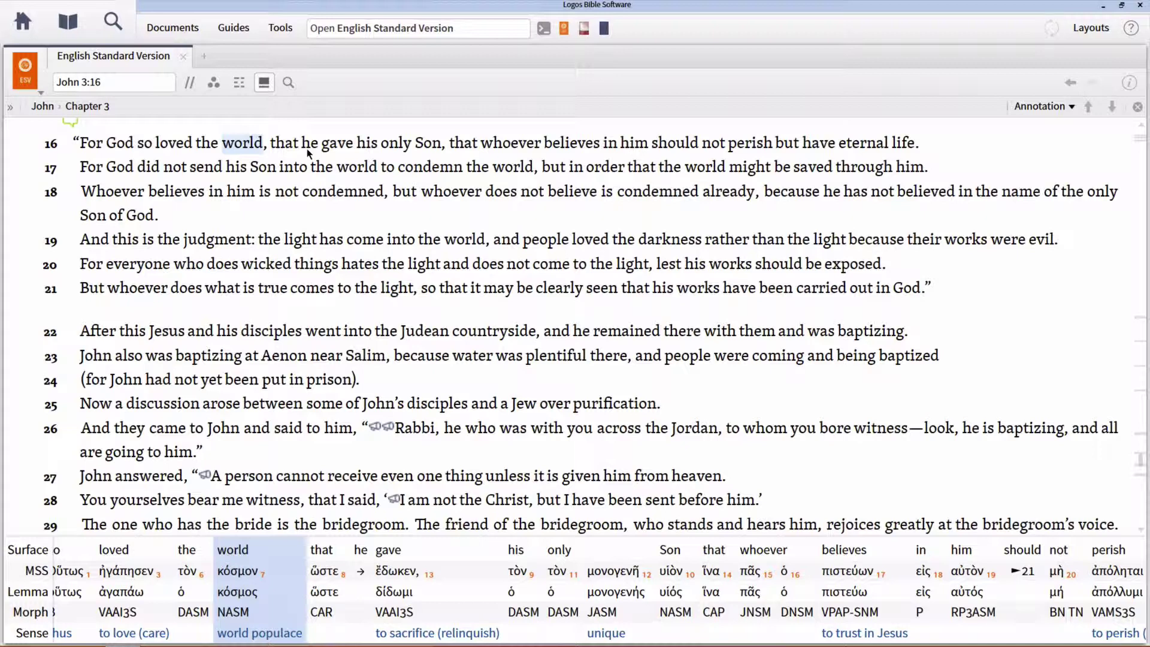
Step: Turn off the reverse interlinear and bring up word options for 'only' in John 3:16
click(264, 84)
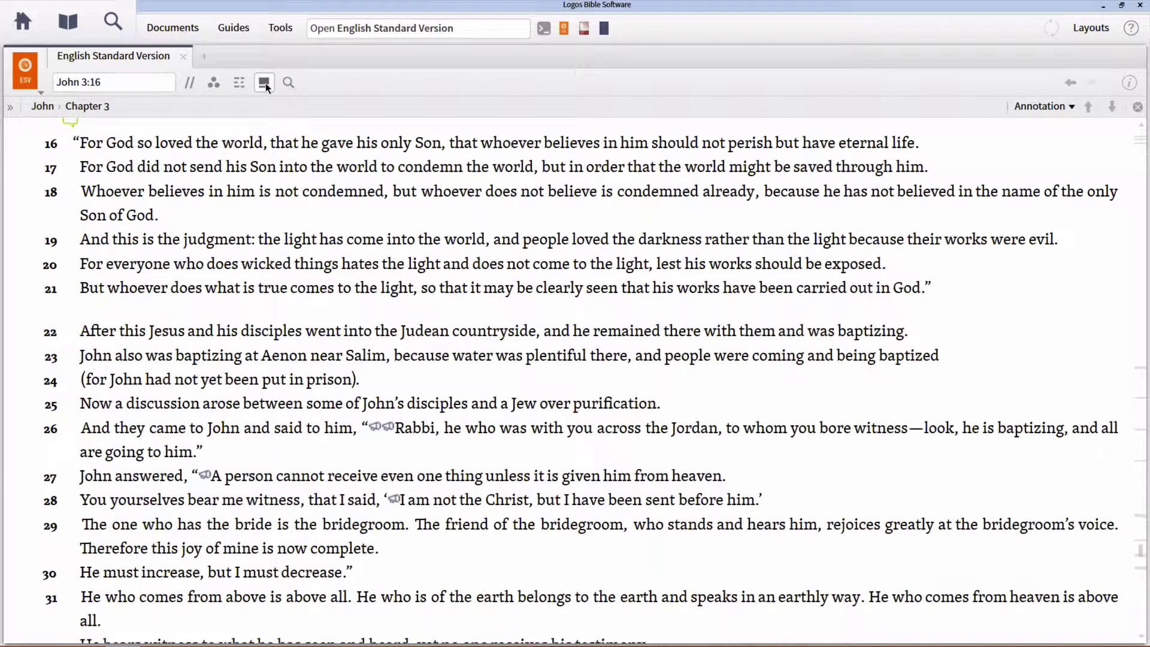
mouse_move(383, 149)
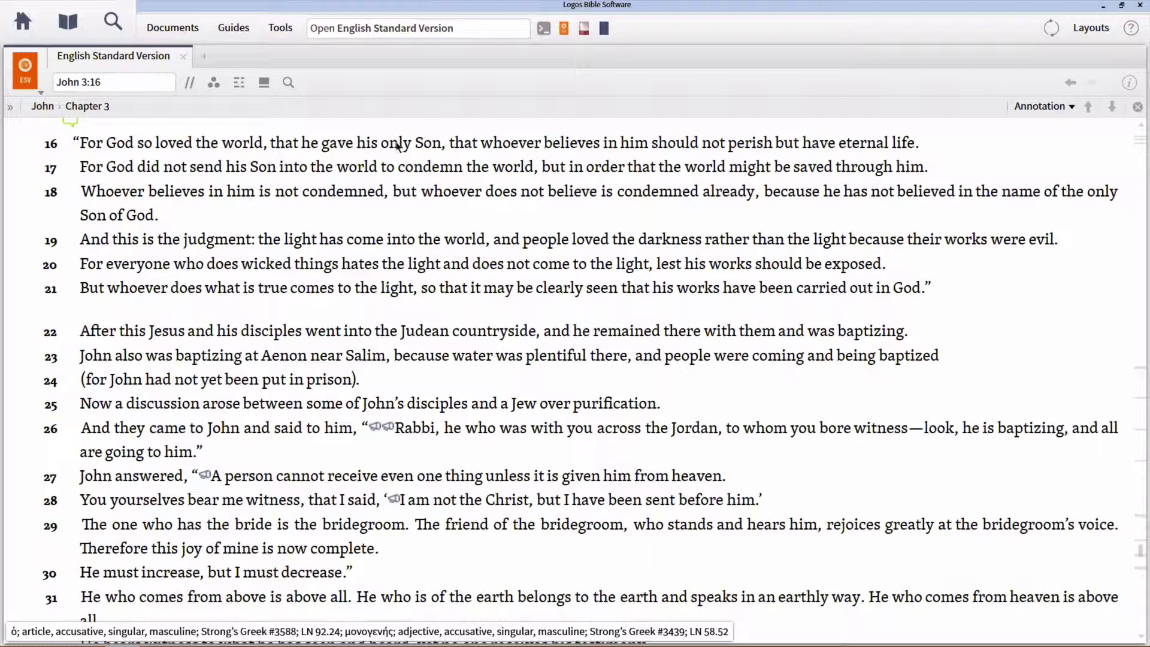
right_click(397, 146)
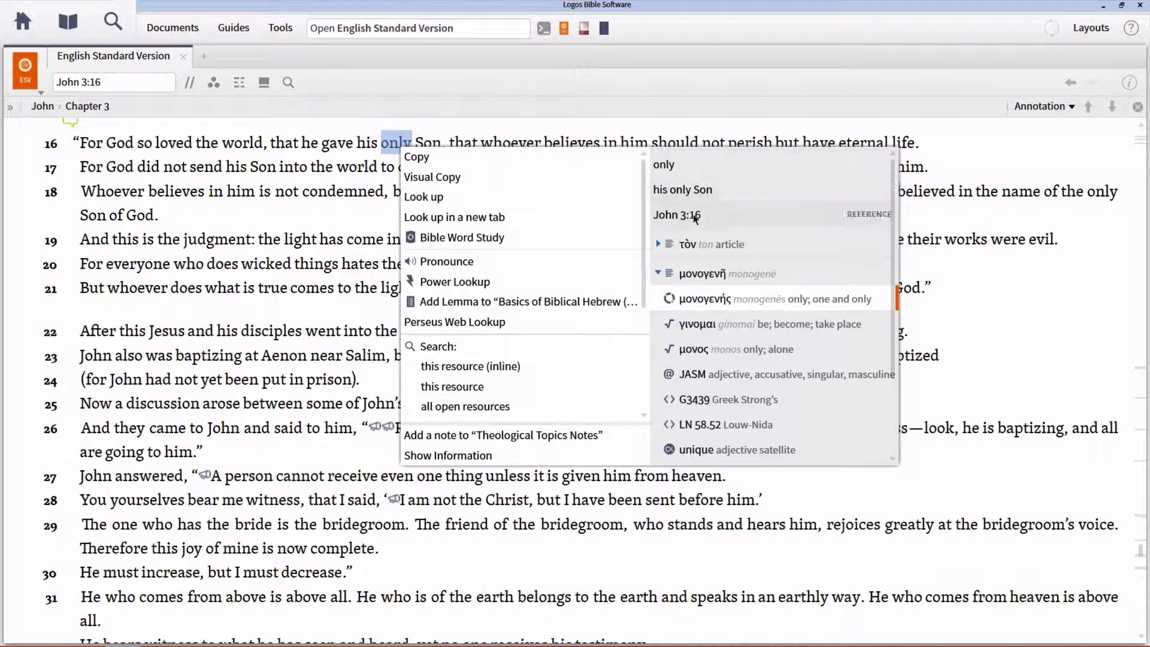
Step: Step through the μονογενῆ, roots, JASM, G3439, LN 58.52 and 'unique' rows, settling on lemma μονογενής
click(721, 275)
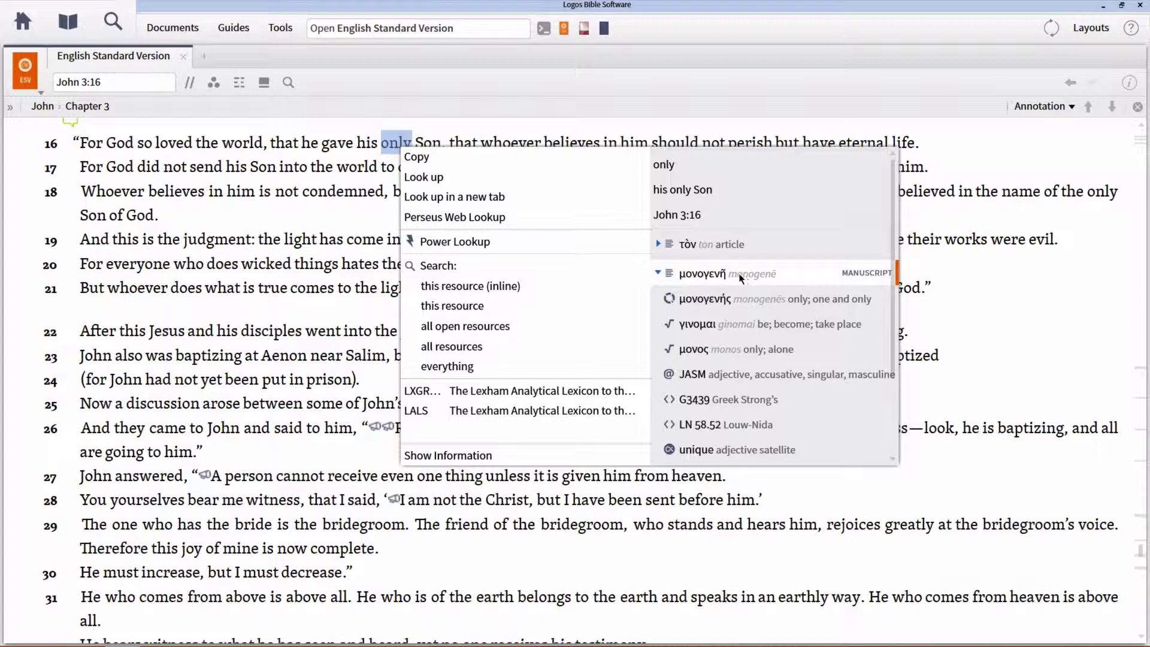
click(699, 299)
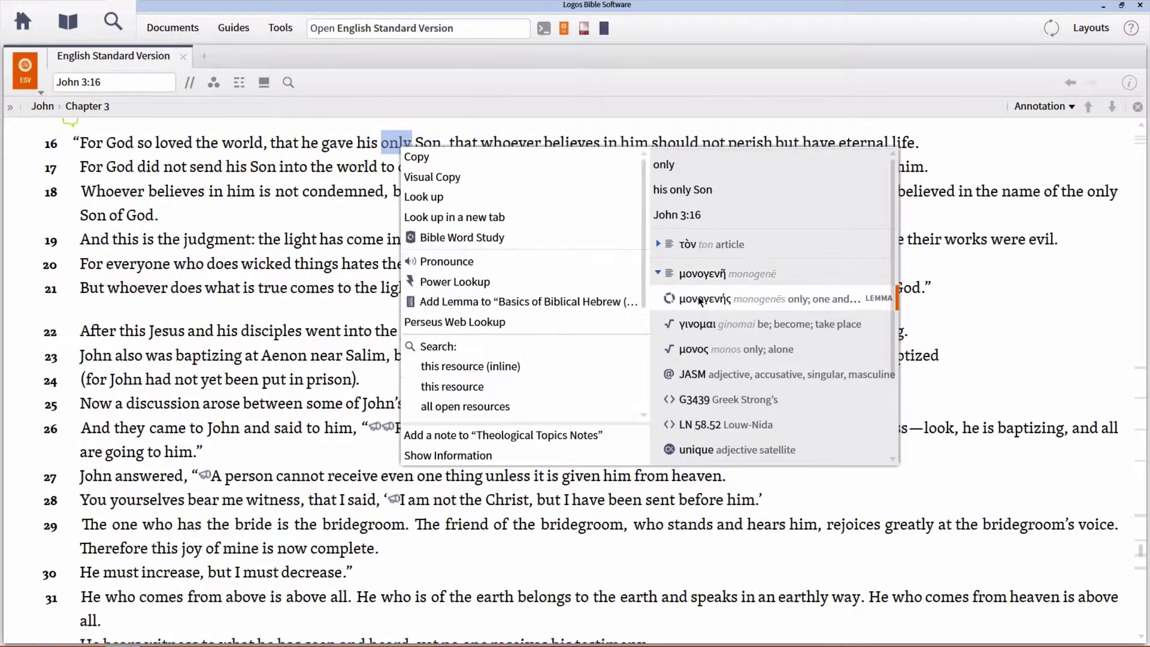
click(704, 323)
click(702, 349)
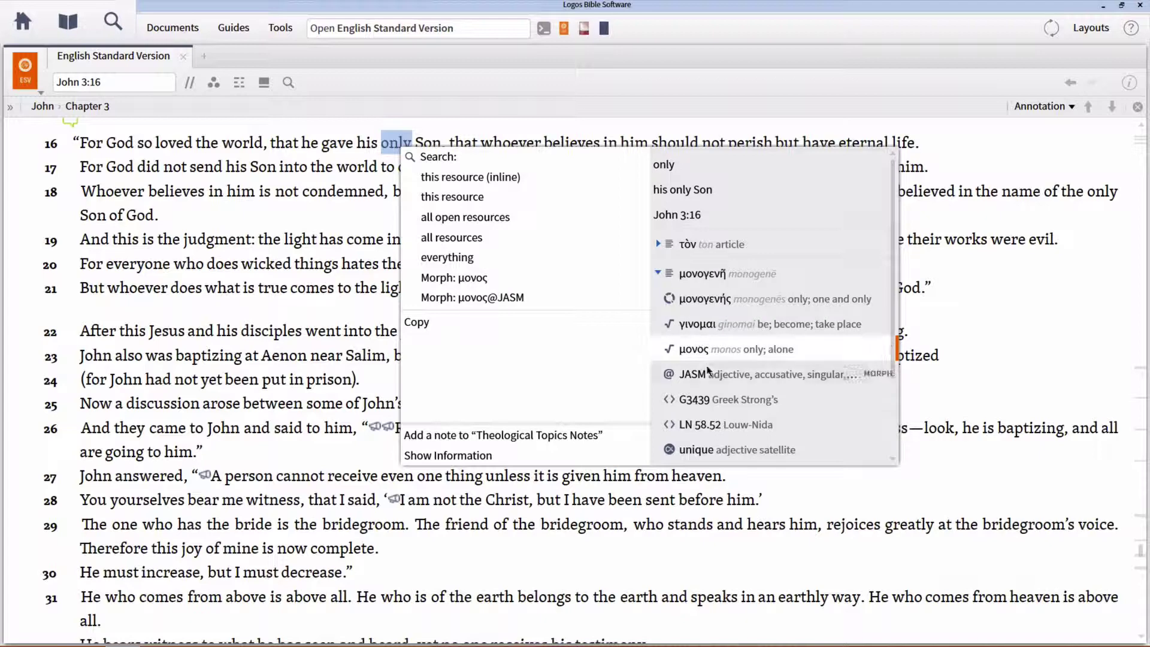
click(706, 372)
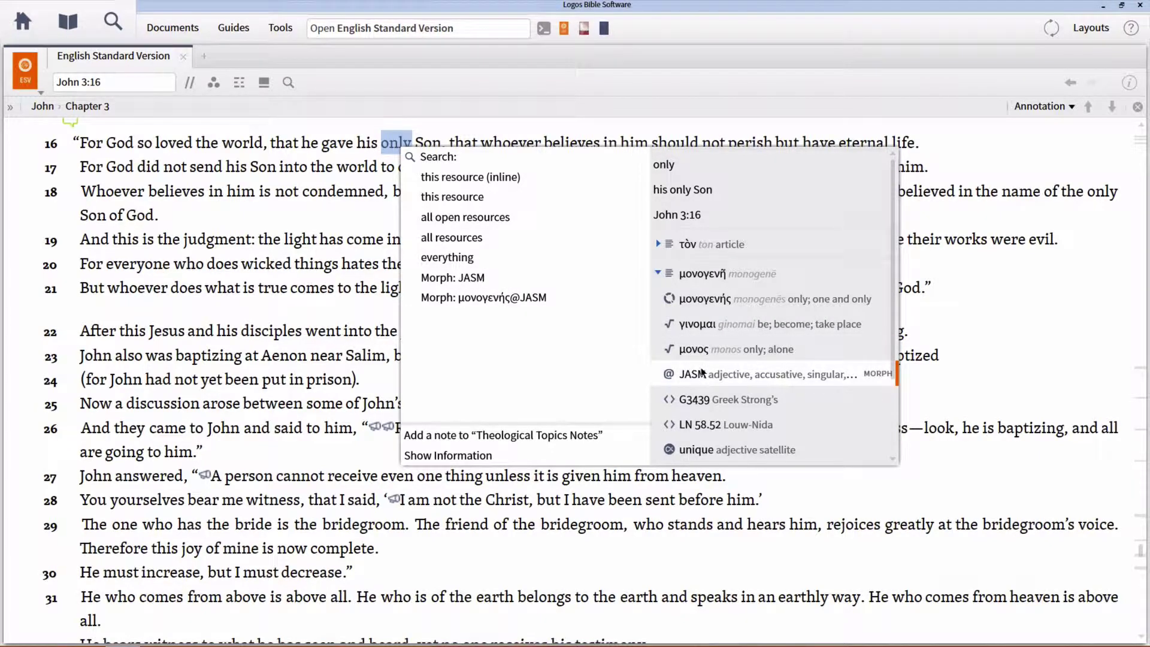
click(699, 400)
click(699, 426)
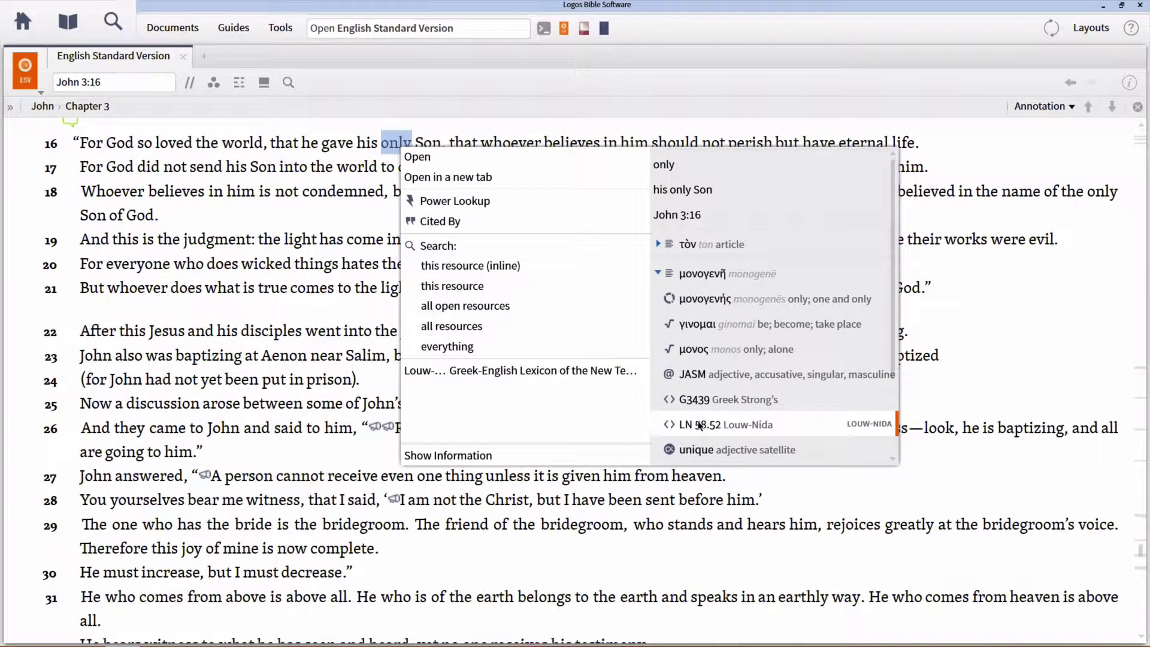
click(703, 449)
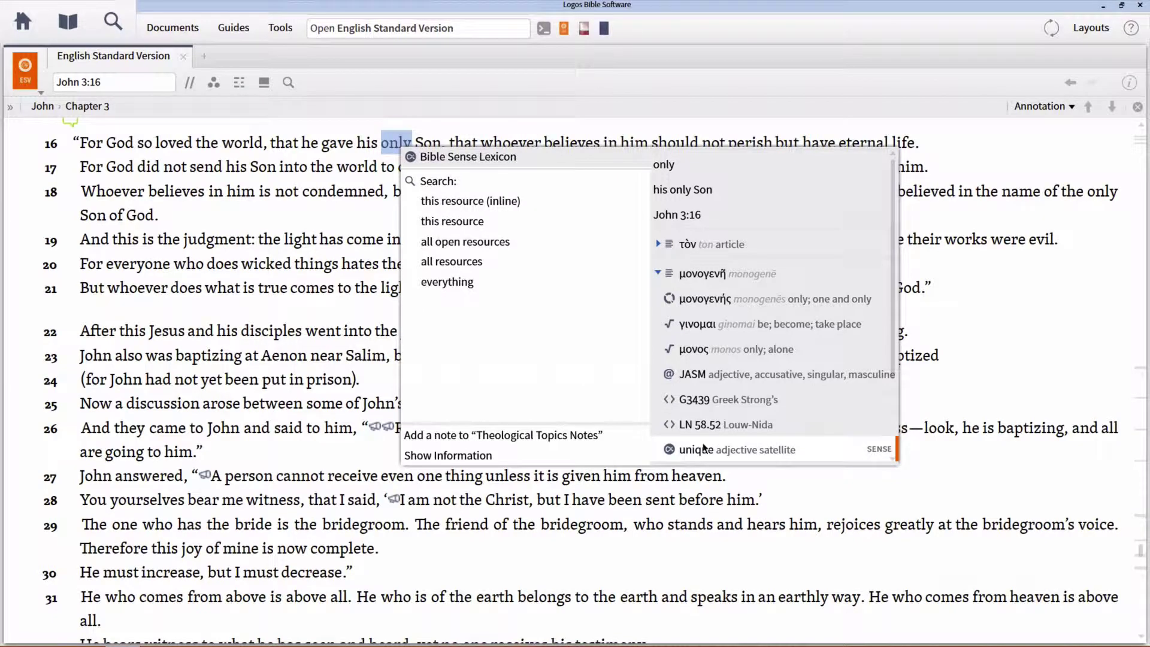
click(725, 300)
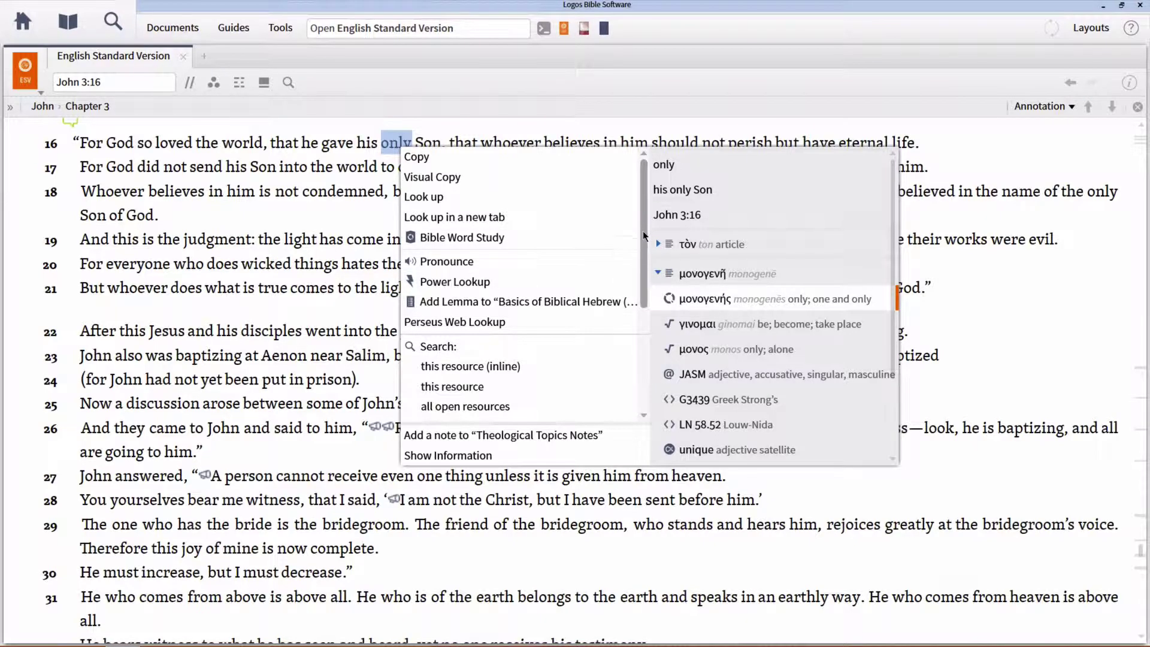
mouse_move(642, 231)
mouse_down()
mouse_move(642, 246)
mouse_move(639, 213)
mouse_up()
scroll(638, 240, down, 5)
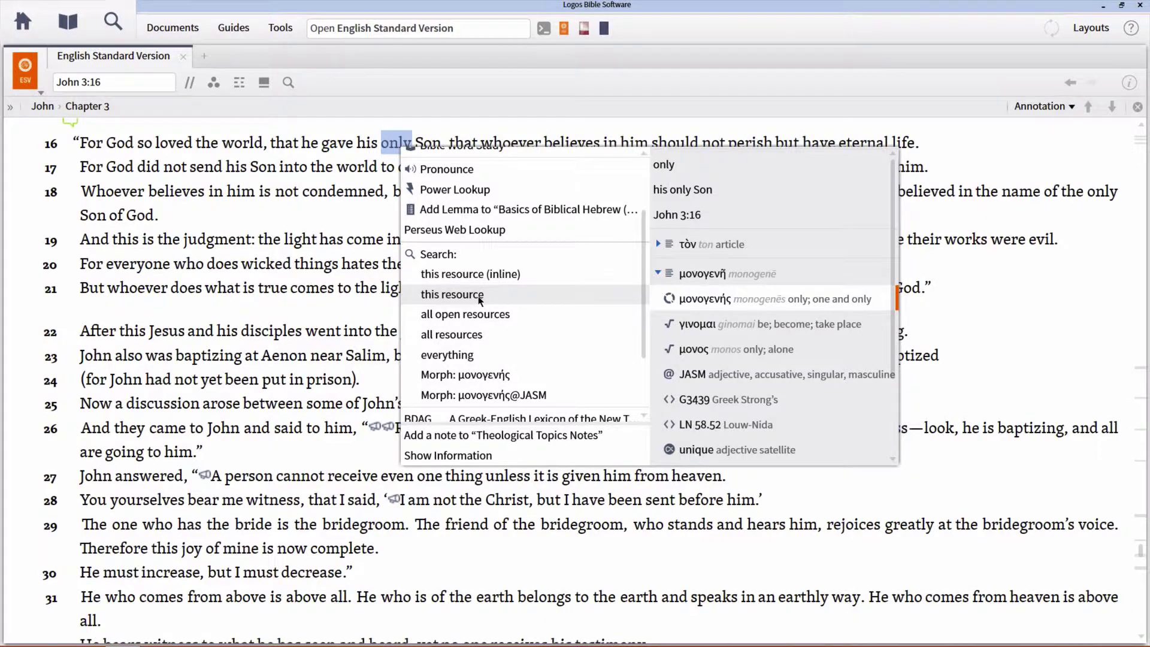
Step: Run the lemma search for μονογενής and remove the Josephus comparison column from the results
click(479, 297)
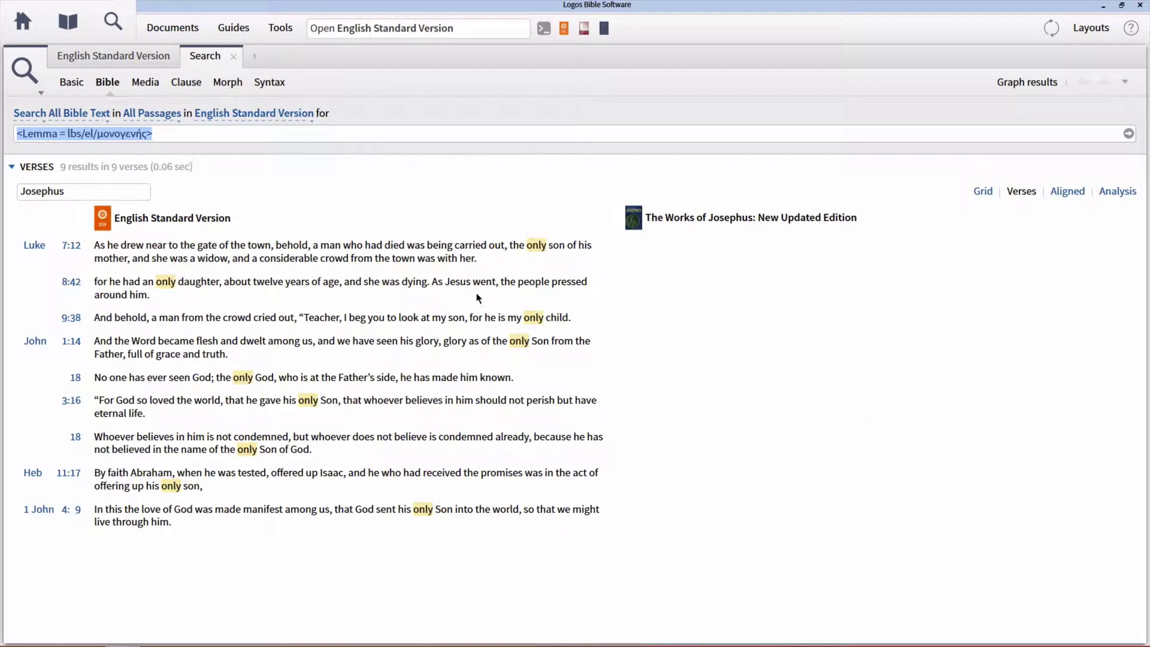
click(114, 186)
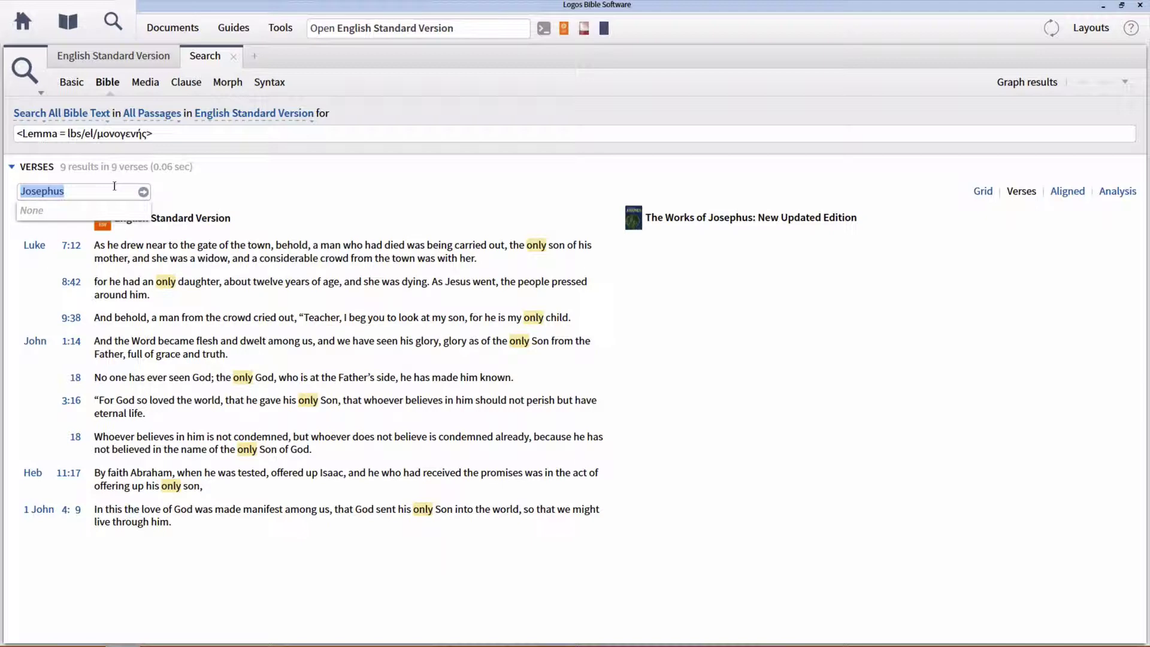
key(BackSpace)
key(Return)
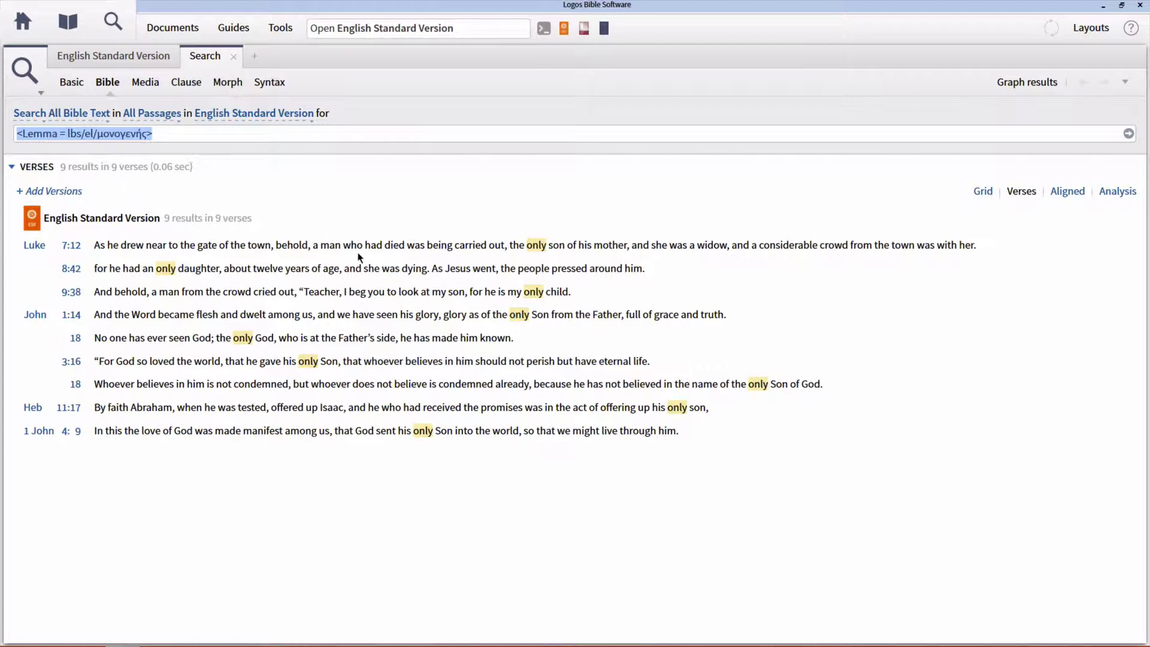
Step: Add the NA28 Greek New Testament as a parallel column beside the ESV
click(58, 191)
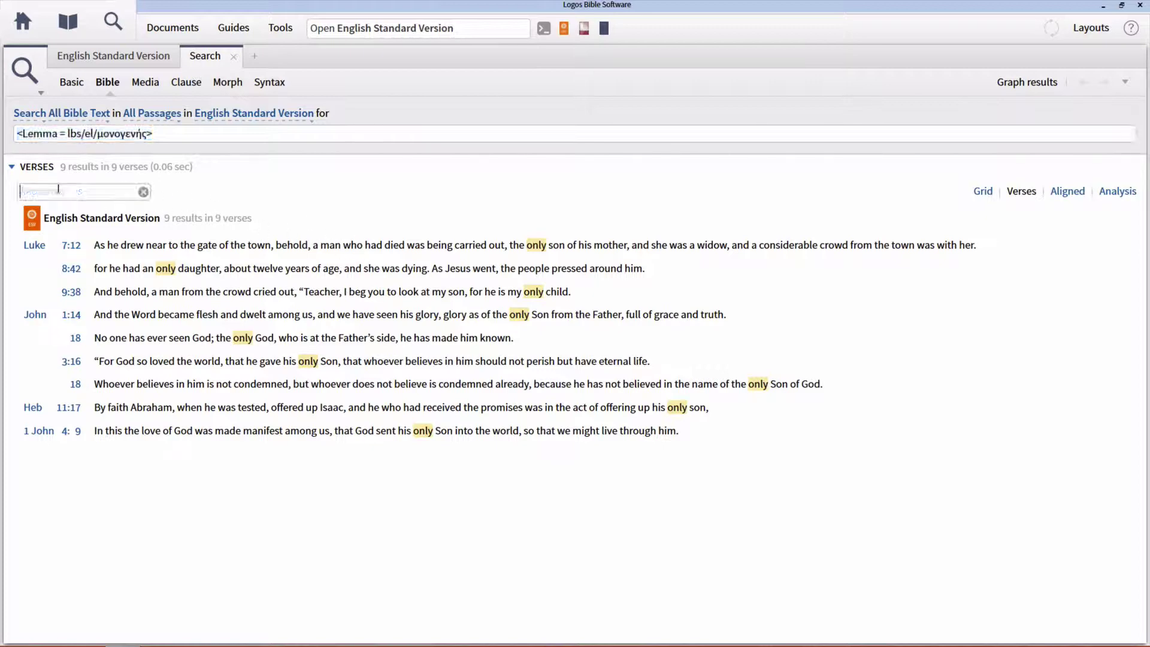
text(NA28)
key(Return)
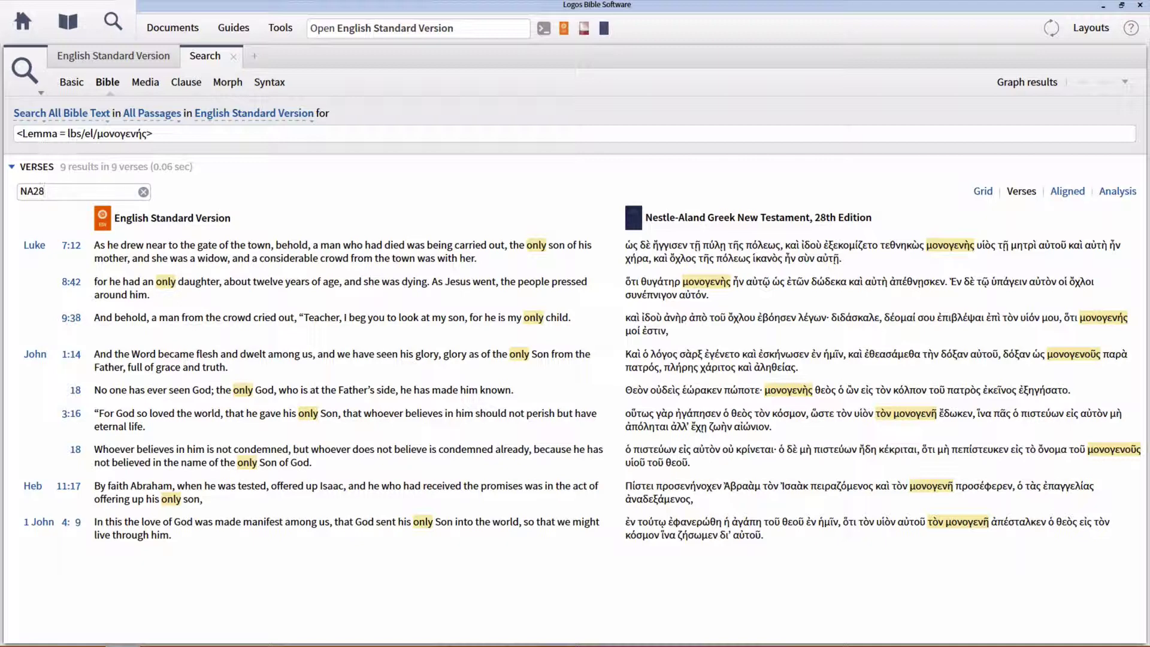
Step: Start a Bible Word Study of μονογενής from the word "only" in ESV John 3:16
click(110, 55)
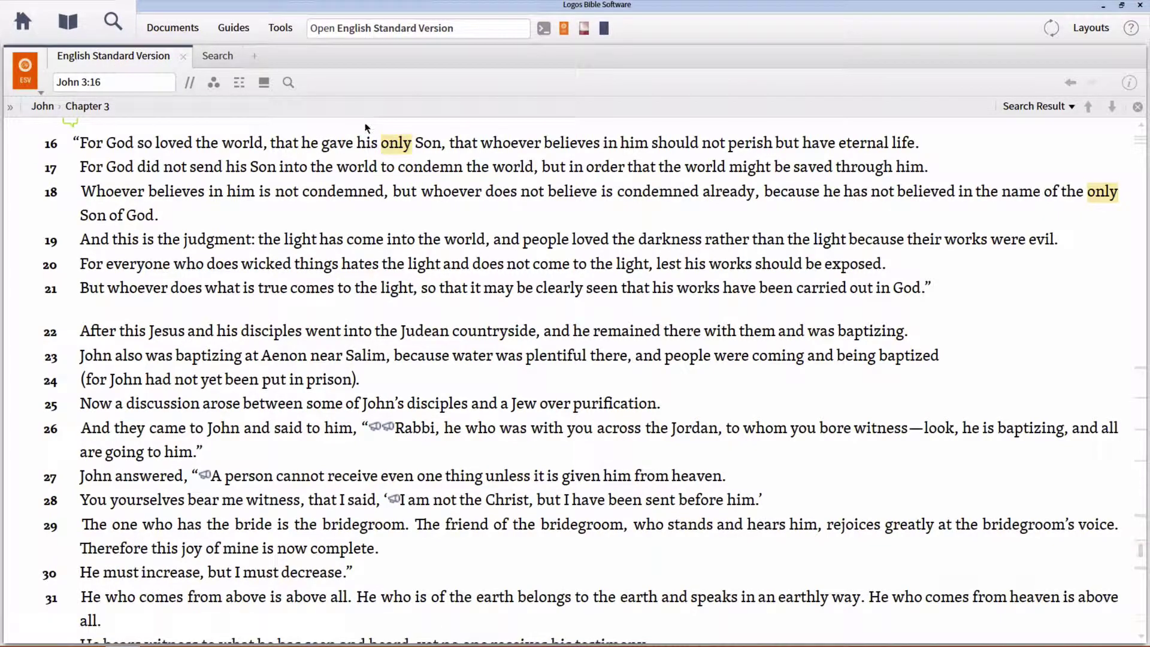
right_click(394, 147)
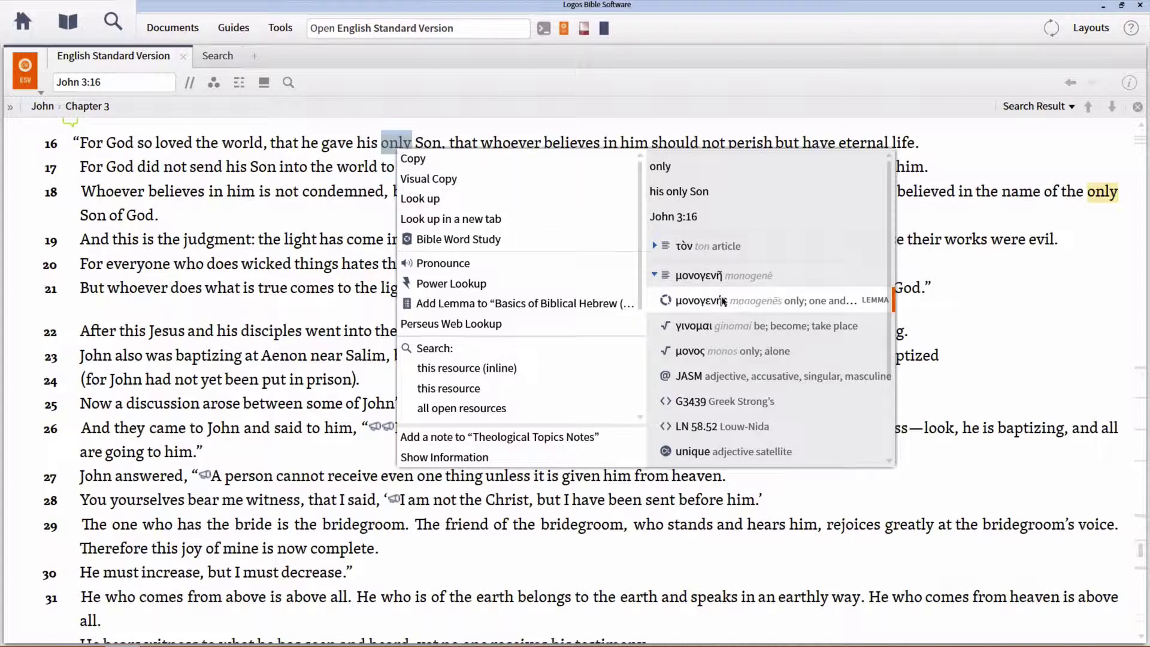
click(487, 239)
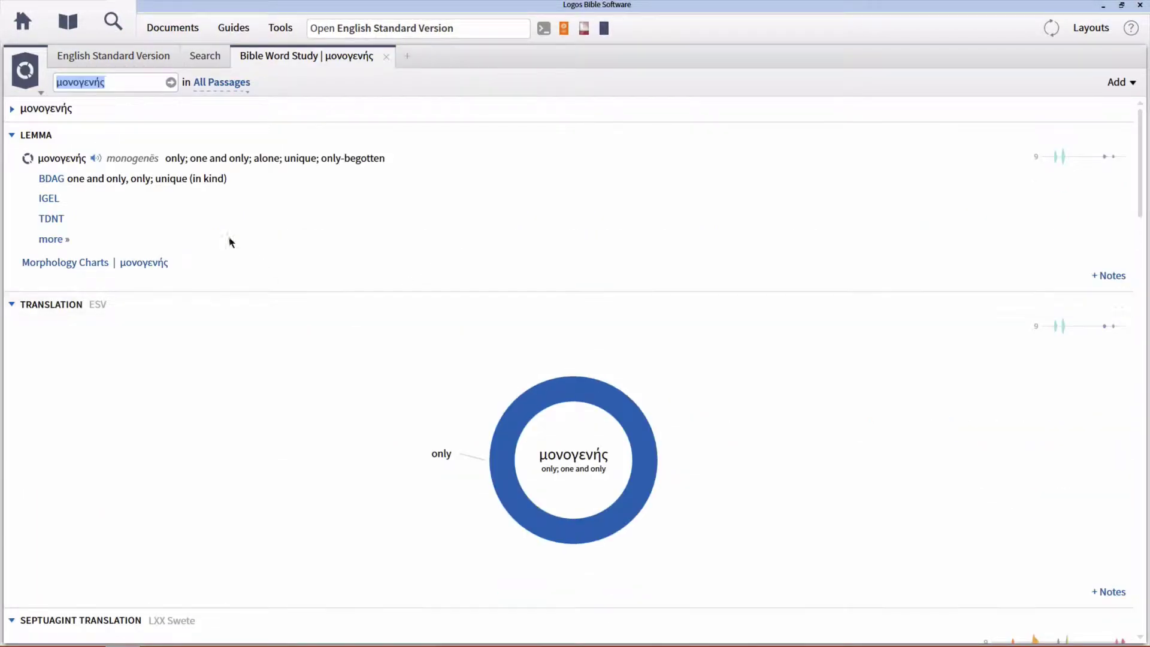
Step: List and browse the nine verses where μονογενής is translated "only"
scroll(200, 359, down, 1)
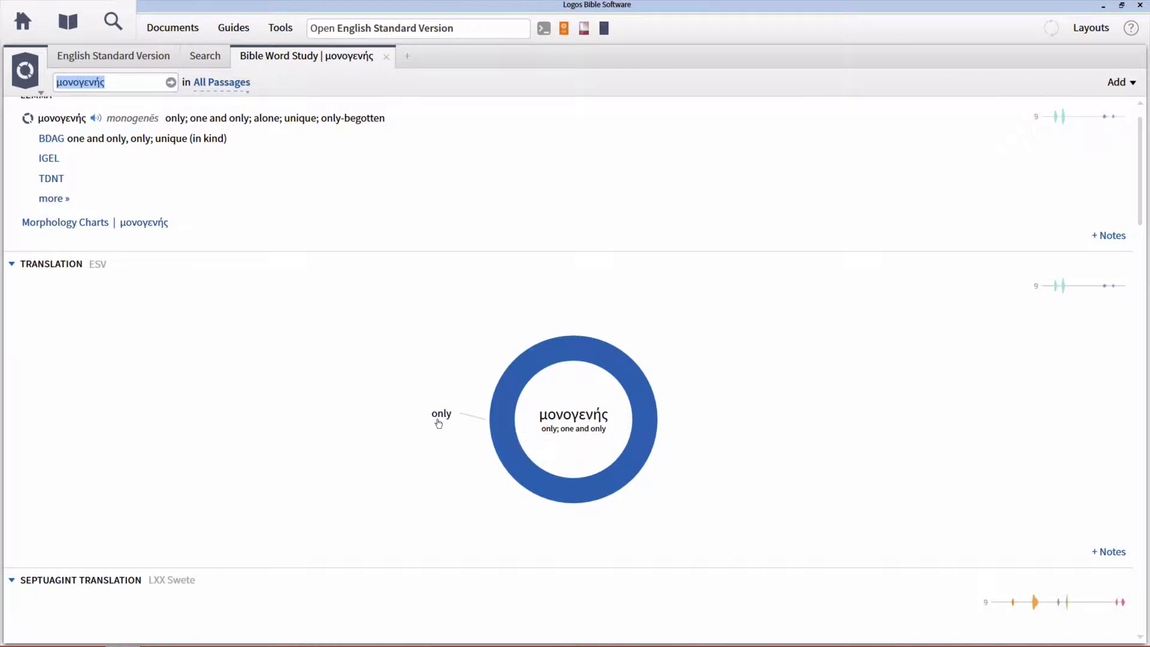
click(574, 423)
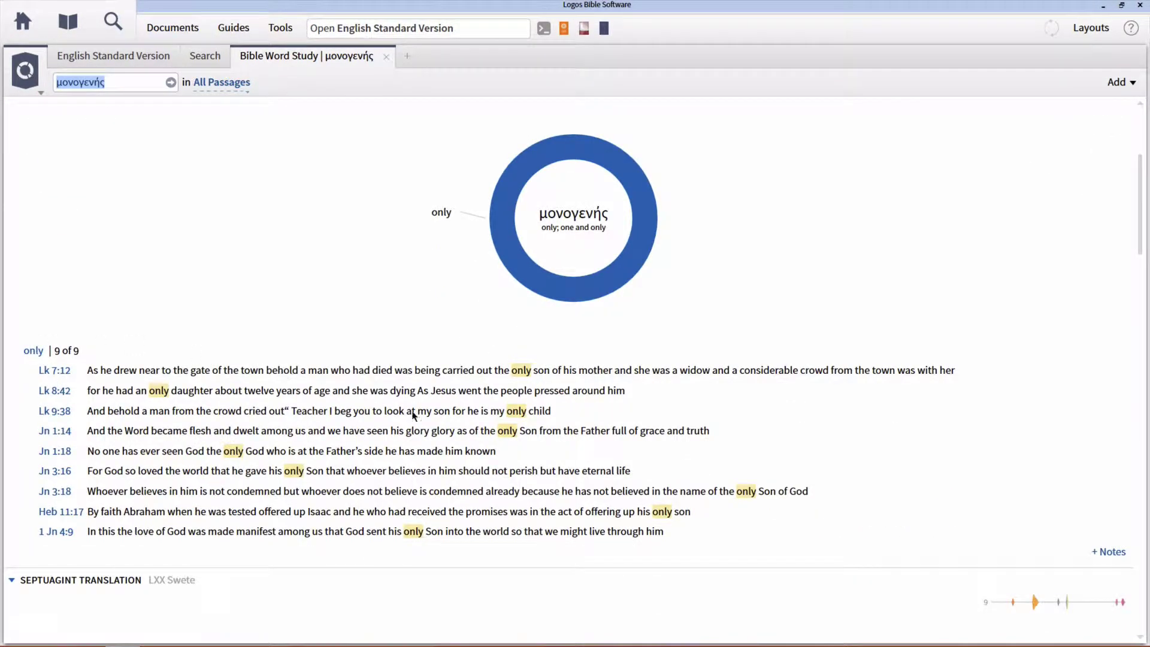
scroll(378, 415, down, 2)
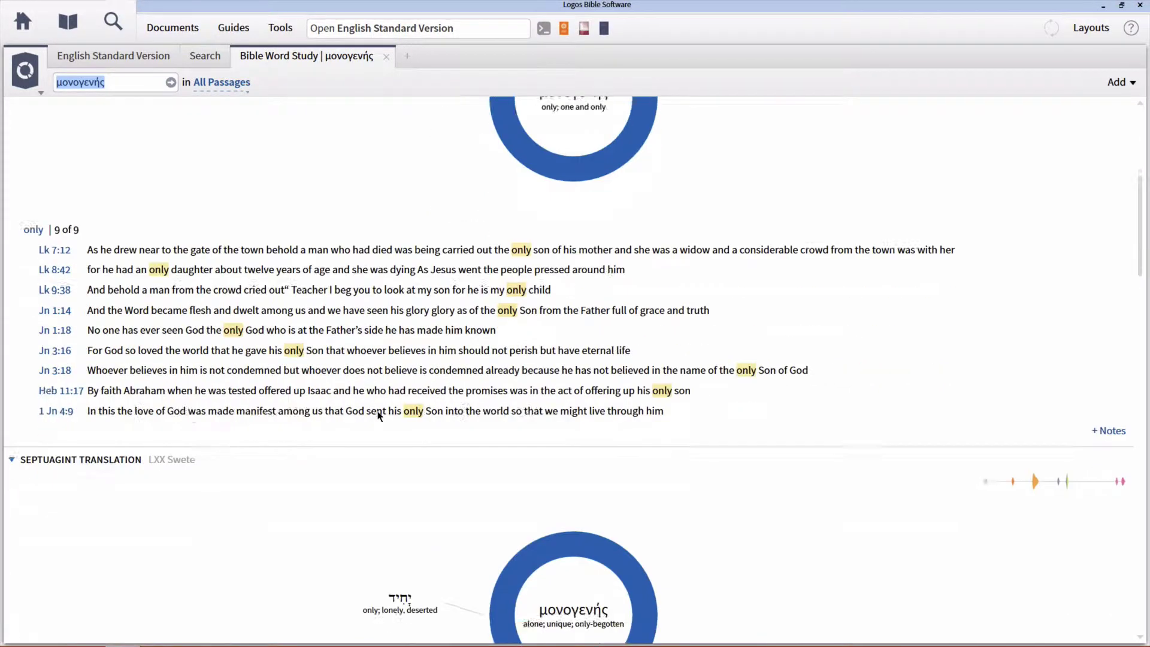
scroll(378, 415, down, 3)
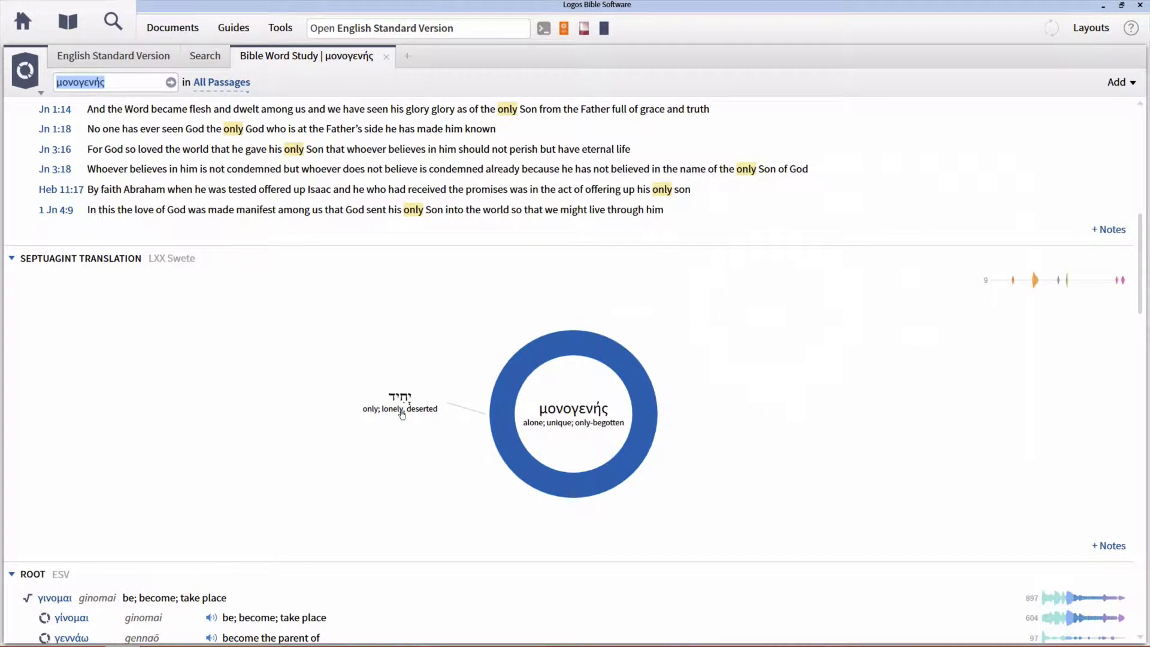
scroll(451, 426, down, 9)
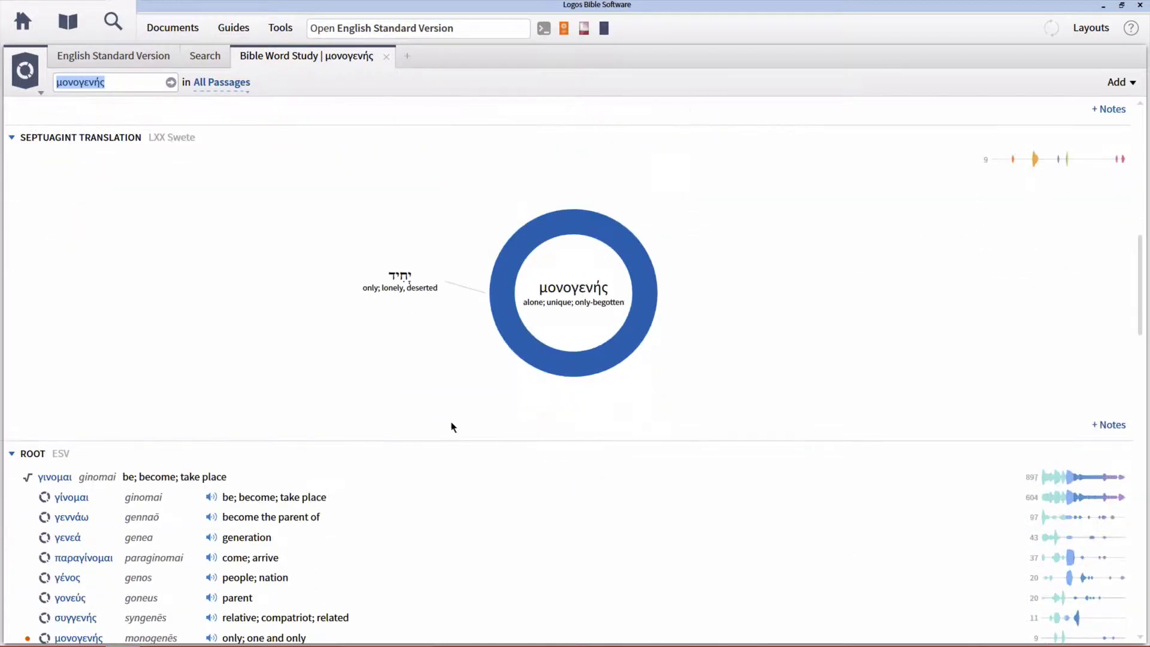
scroll(455, 428, down, 10)
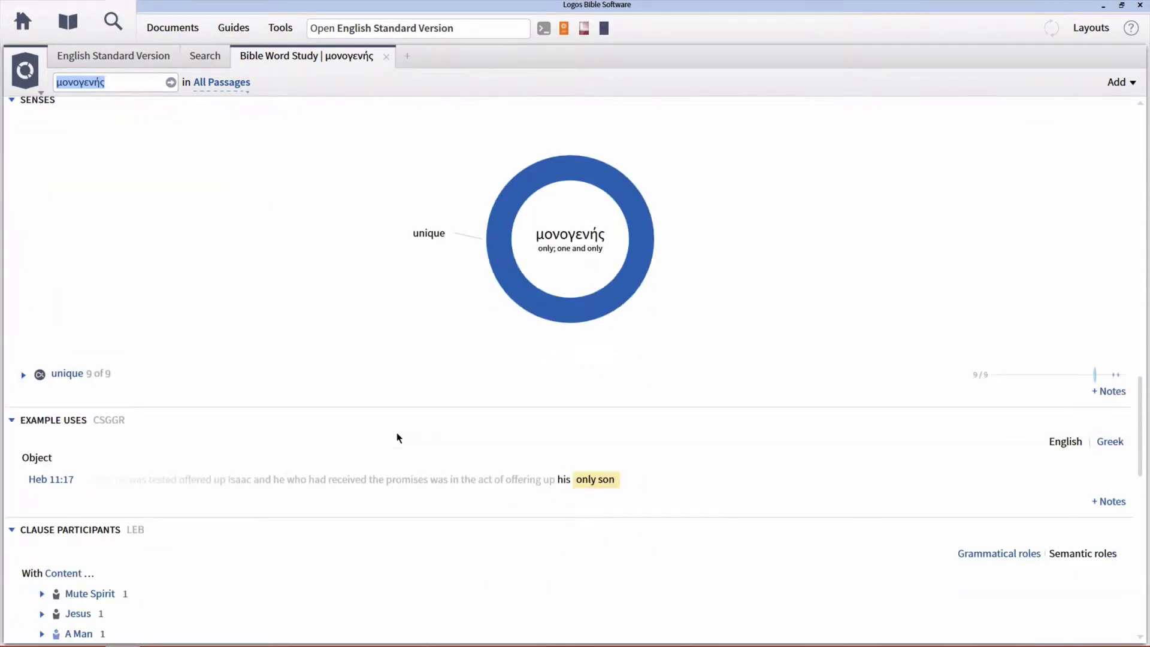
scroll(397, 436, down, 2)
scroll(397, 436, up, 15)
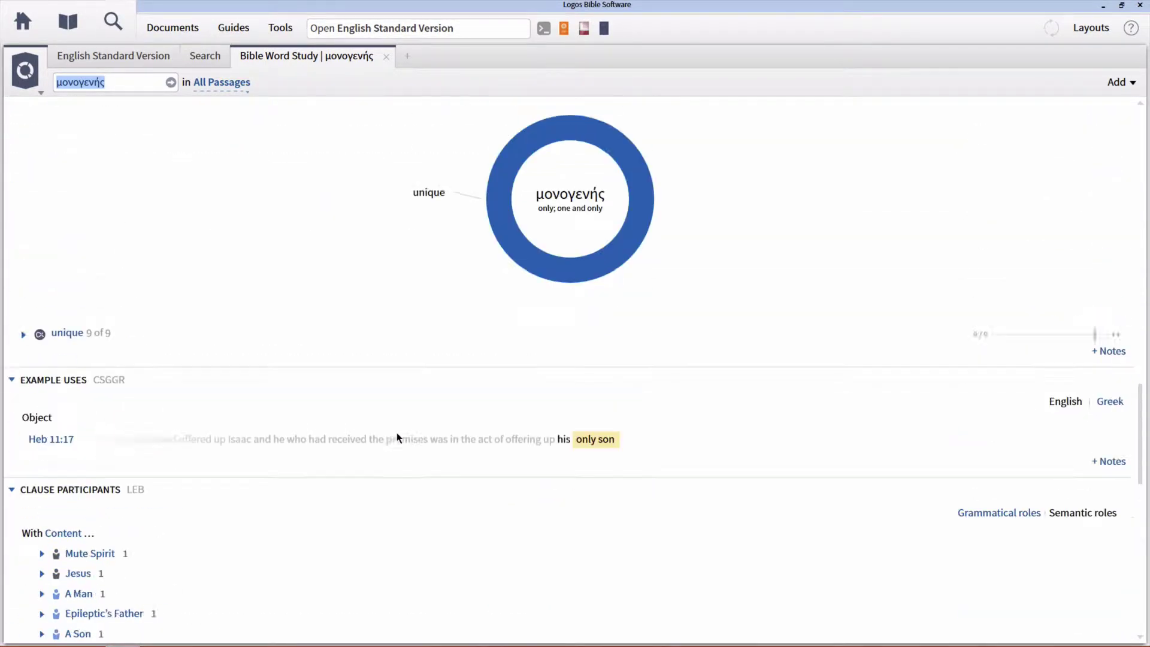
scroll(396, 433, up, 10)
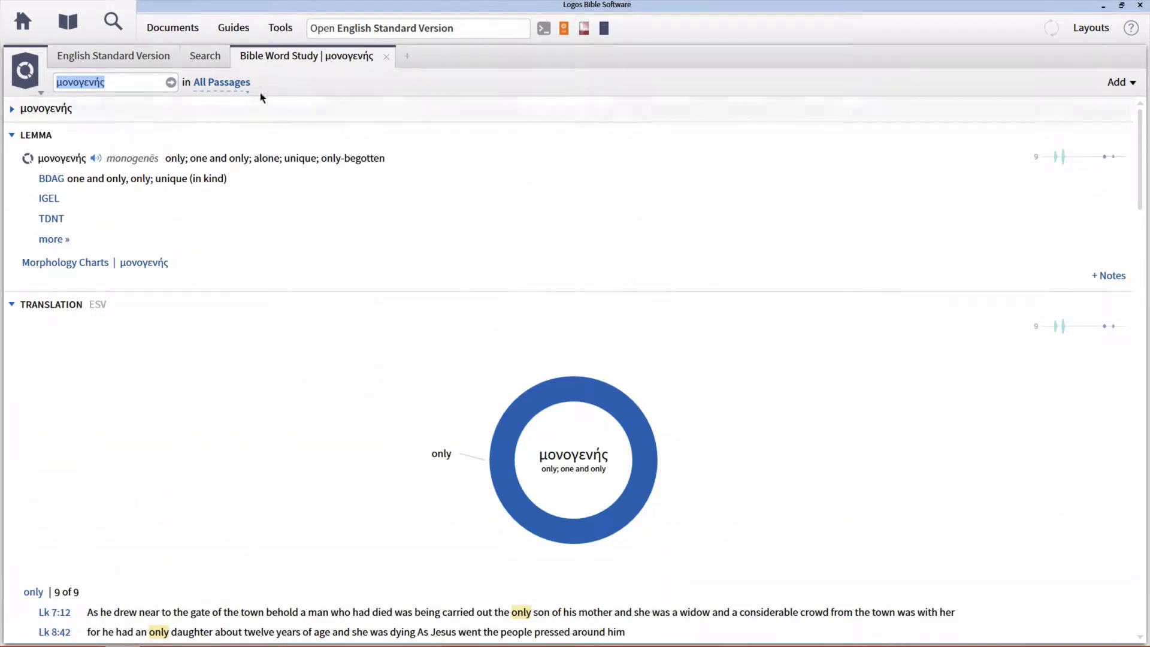
Step: From the ESV tab, use Tools > Interactive Media to list all 26 interactive resources
click(113, 55)
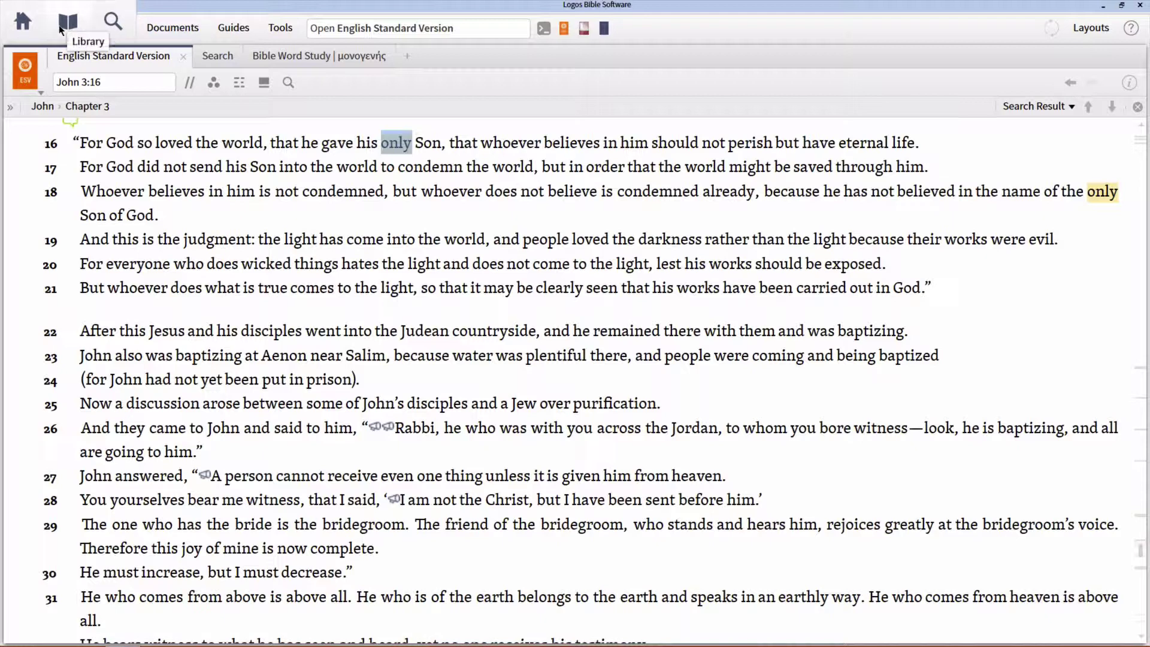
click(287, 31)
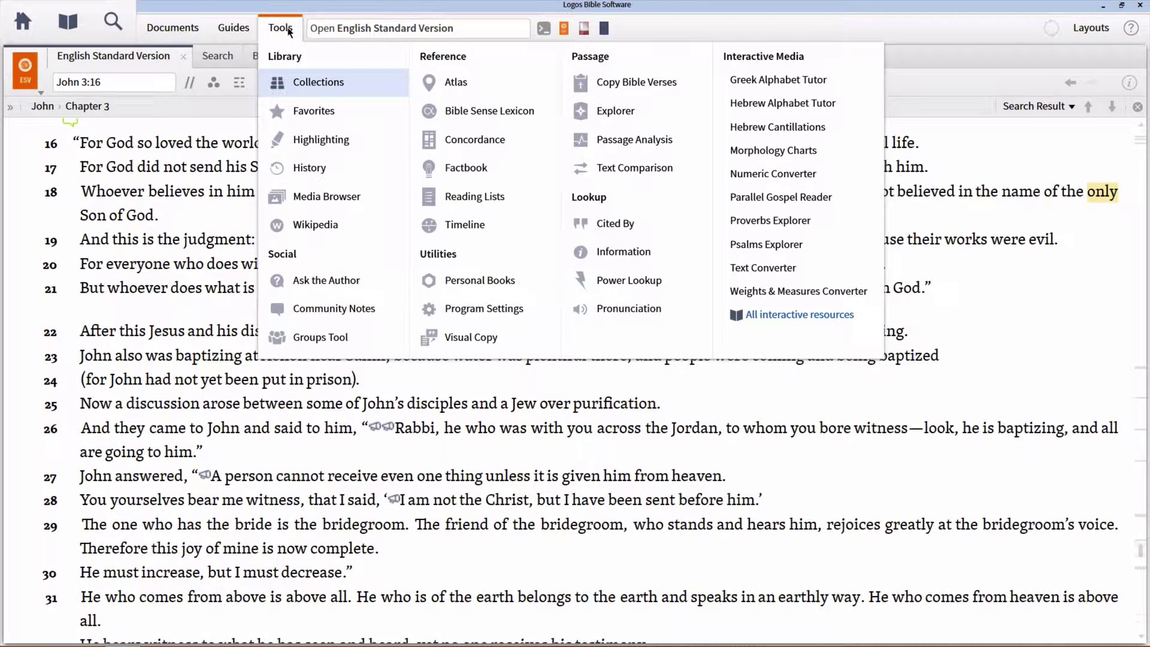
click(775, 316)
mouse_move(375, 296)
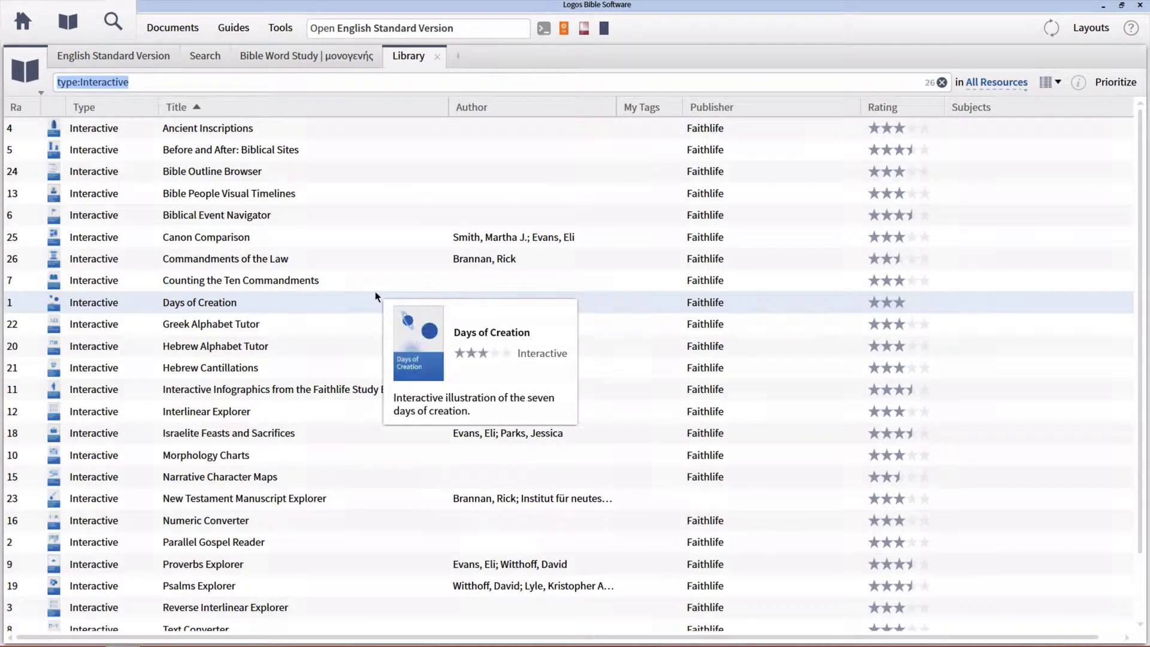
scroll(375, 295, down, 1)
mouse_move(247, 557)
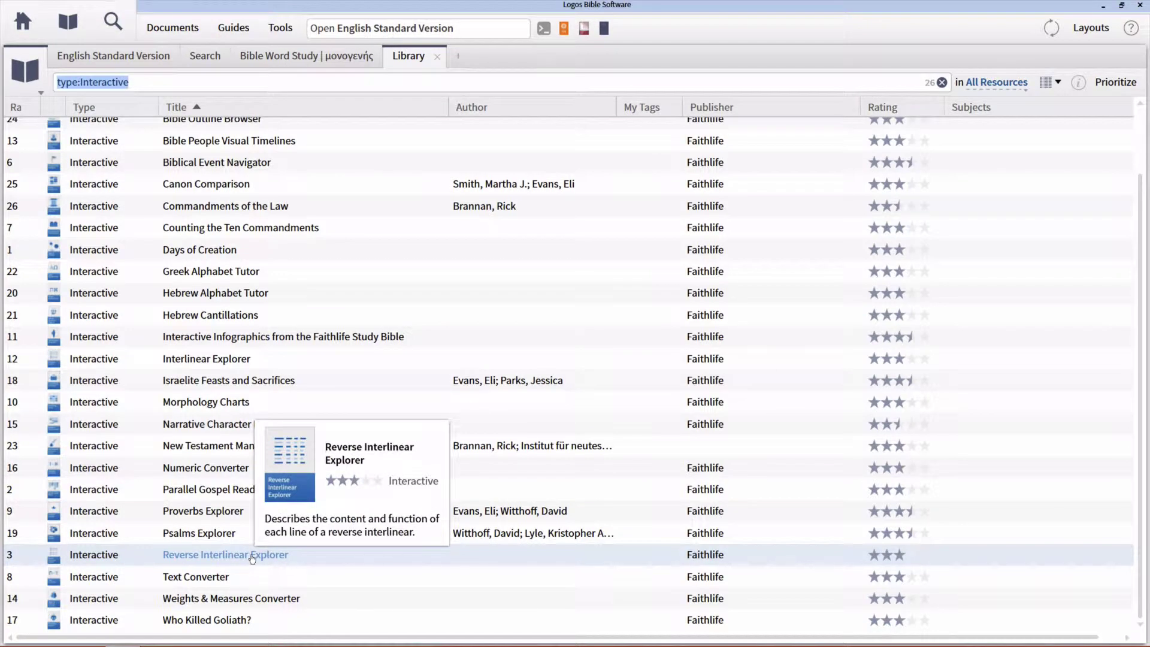
Step: Load John 3:16 in the Reverse Interlinear Explorer and step through manuscript, lemma and root lines to Morphology
click(252, 557)
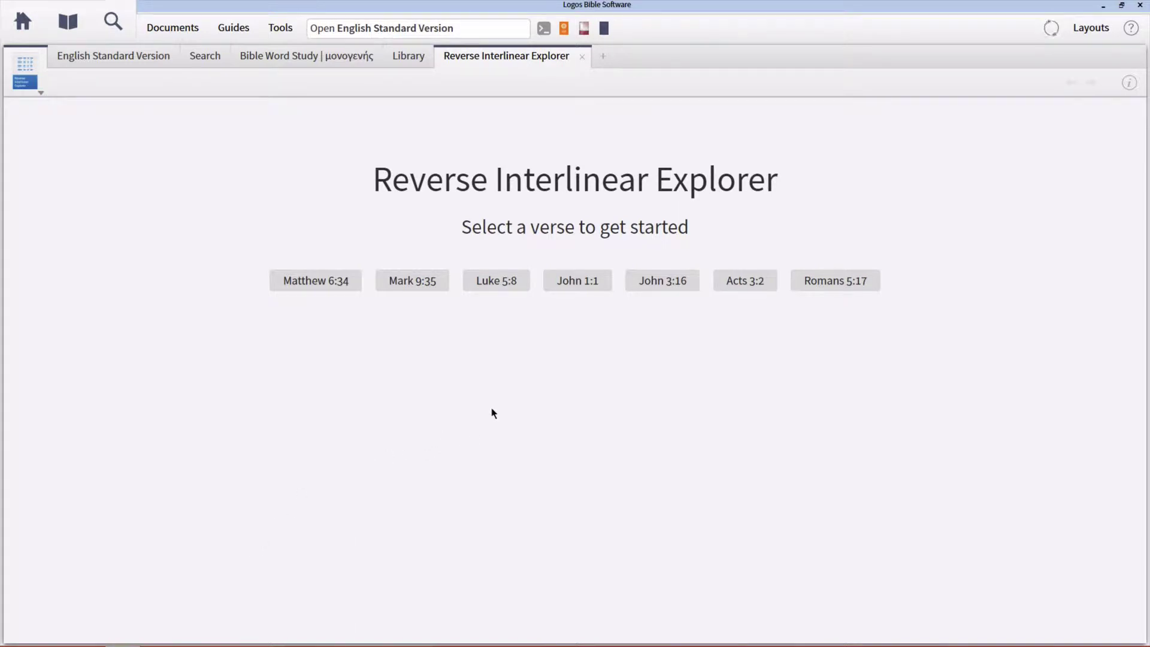
click(672, 283)
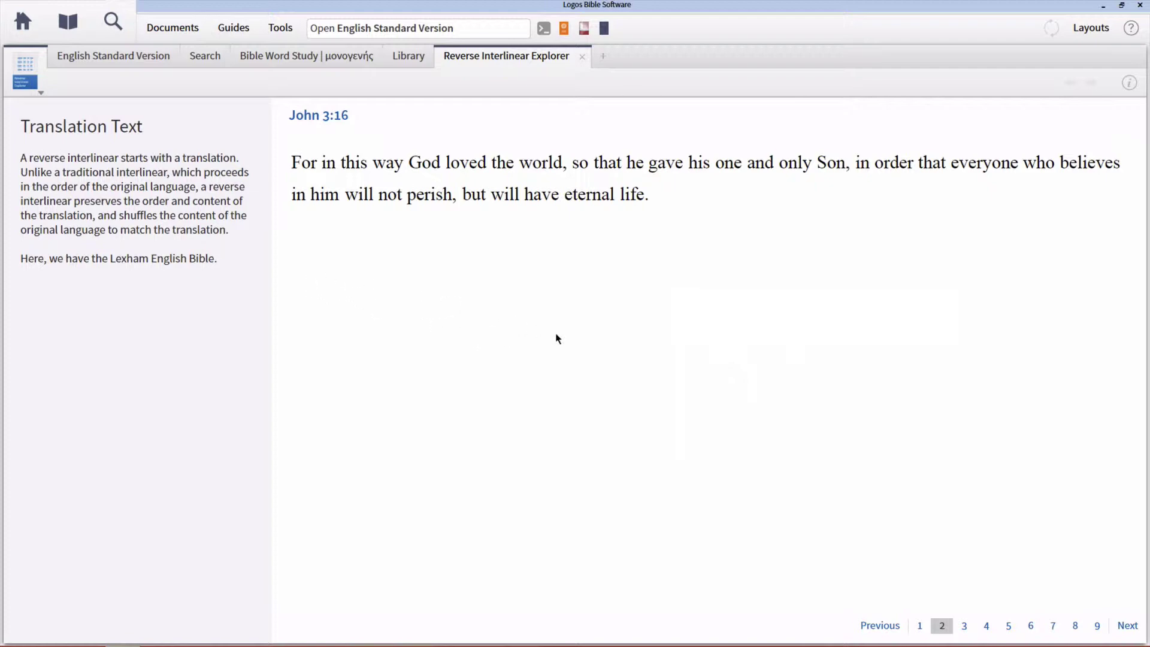
key(Right)
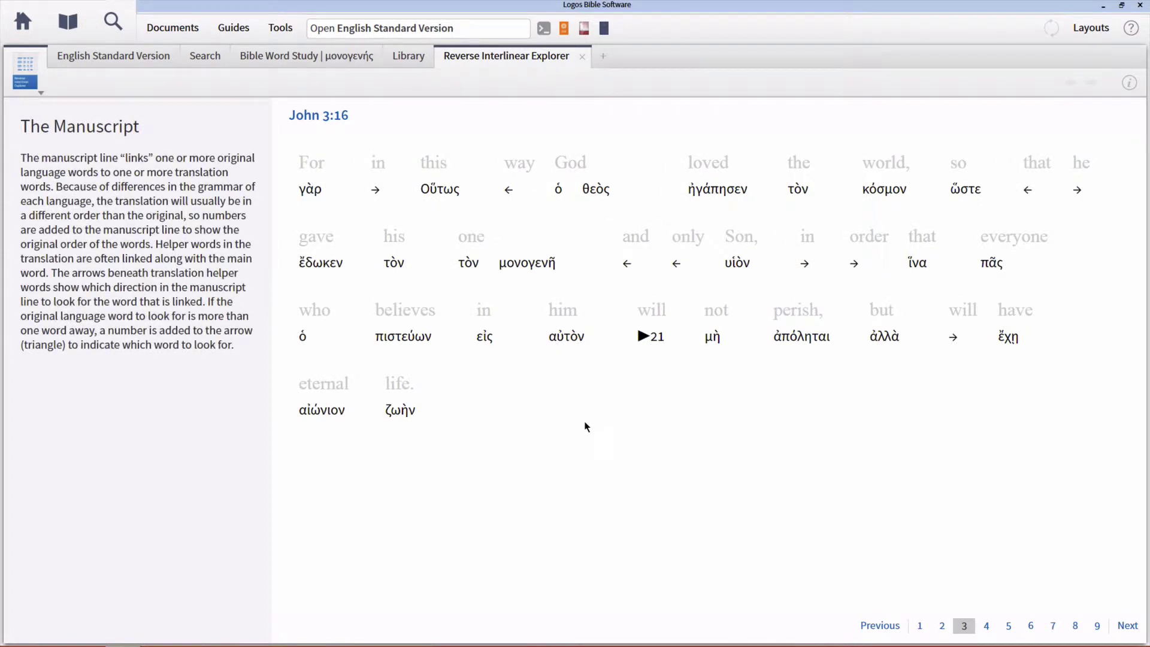
key(Right)
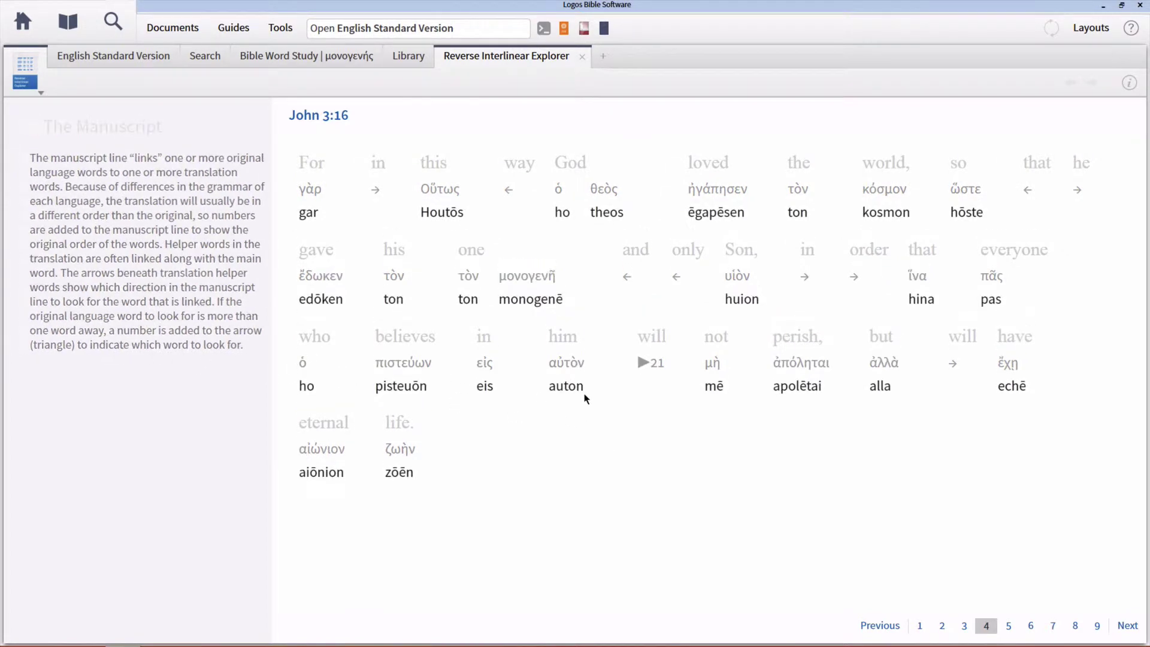
key(Right)
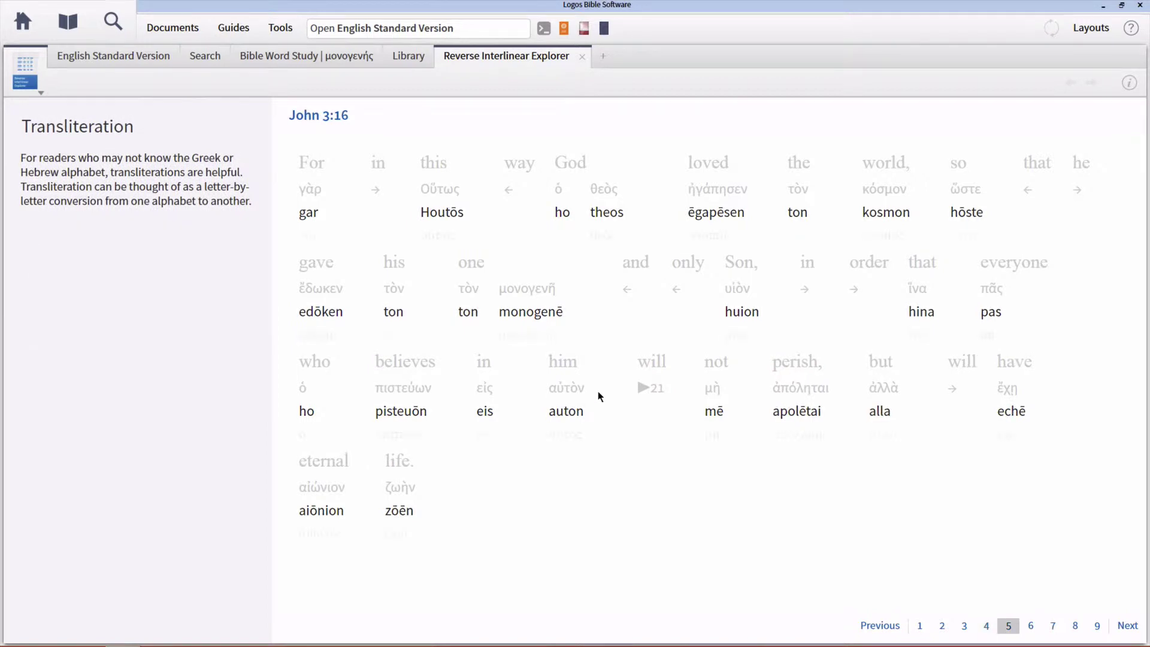
key(Right)
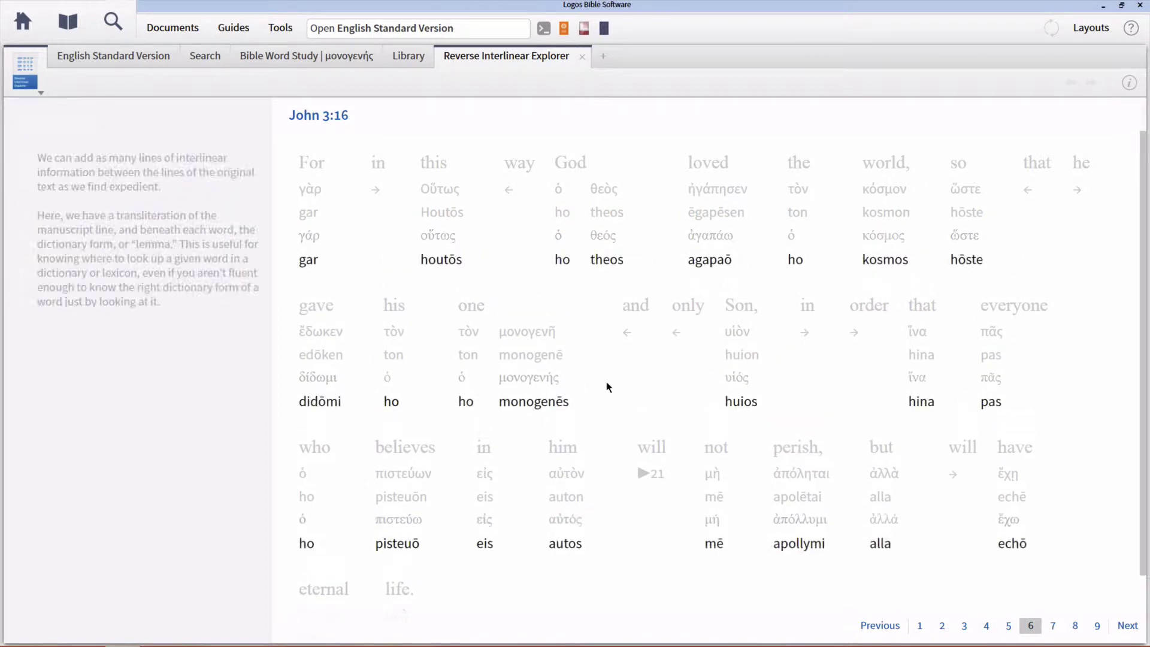
key(Right)
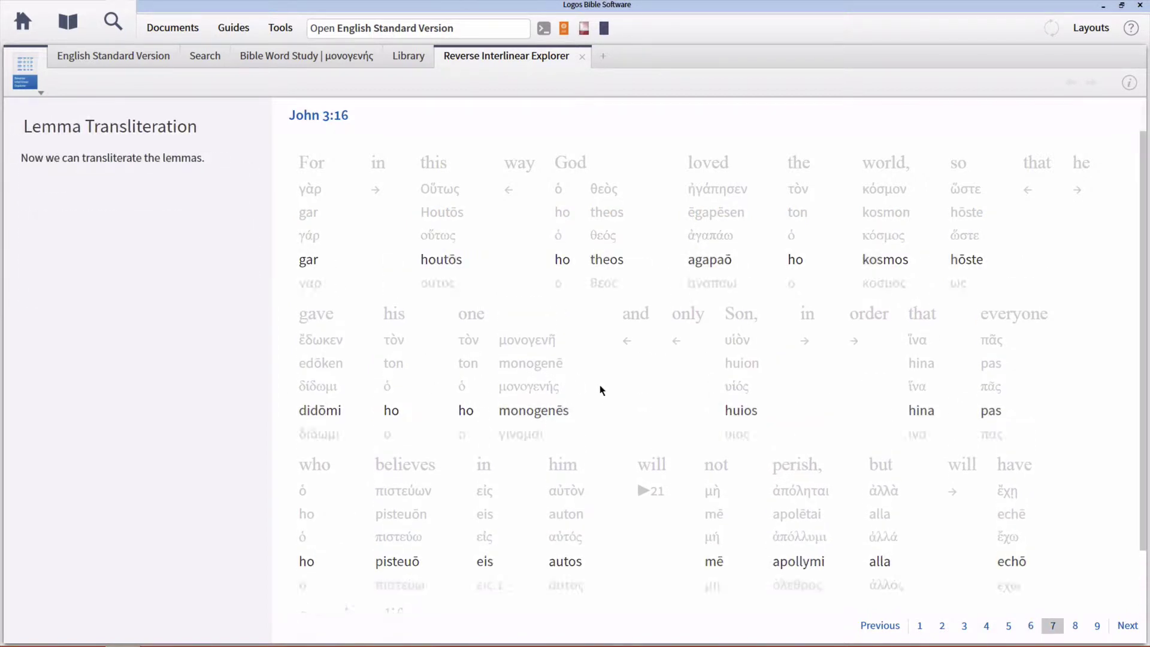
key(Right)
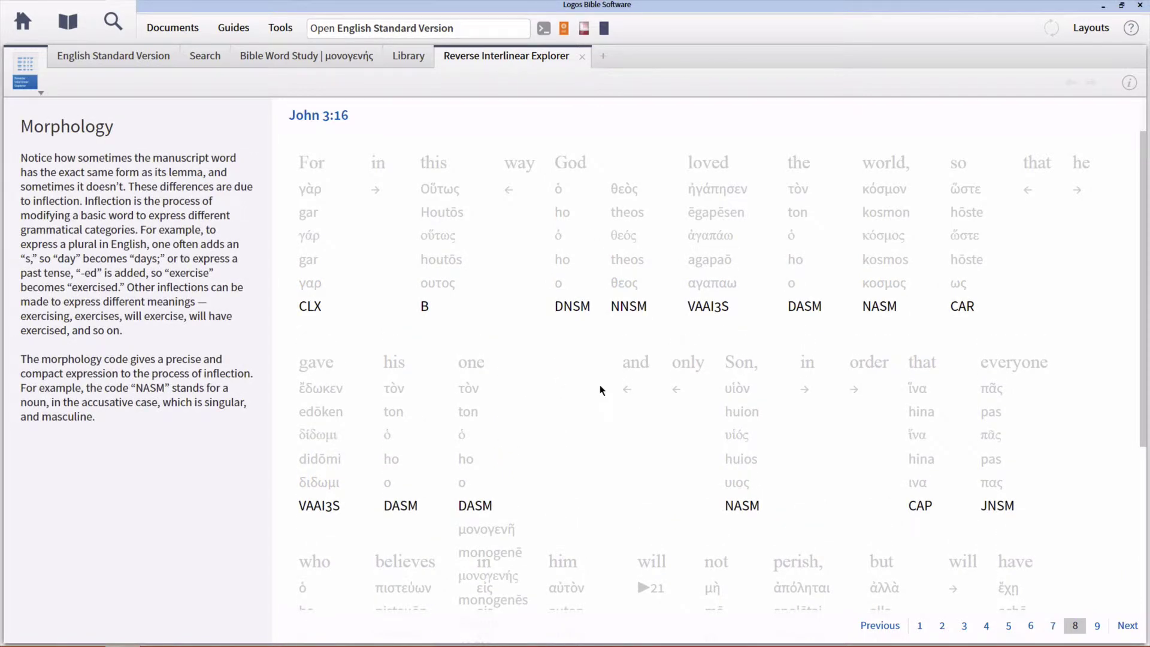
Step: Advance to the Louw-Nida page showing semantic-domain numbers like 89.23 under each word
key(Right)
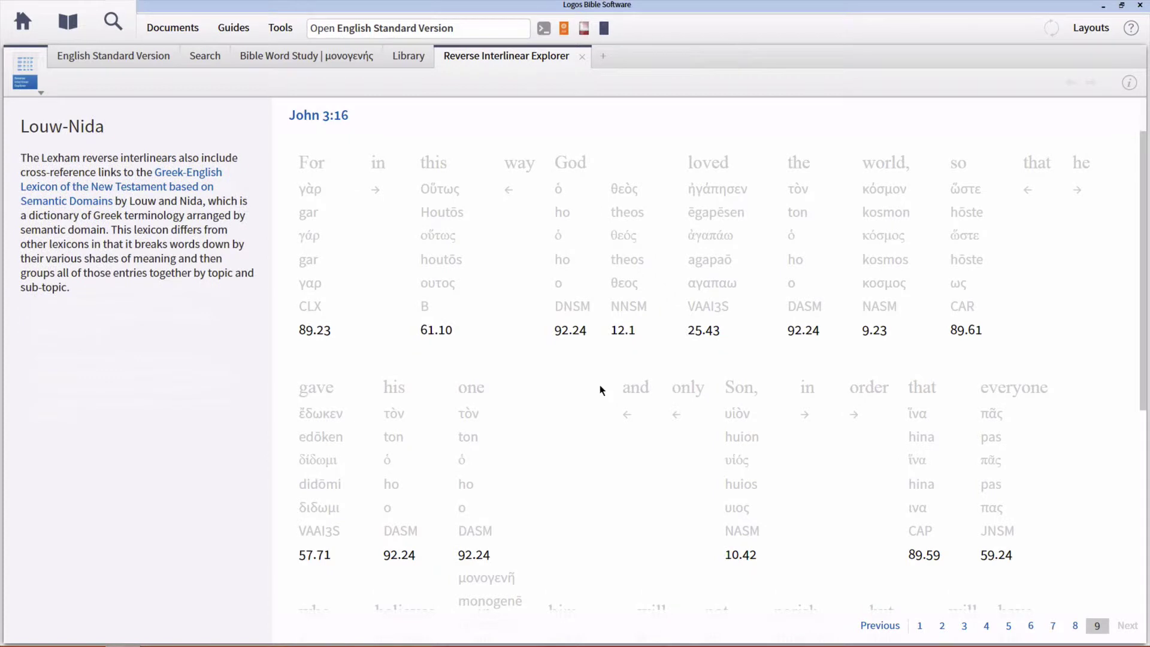